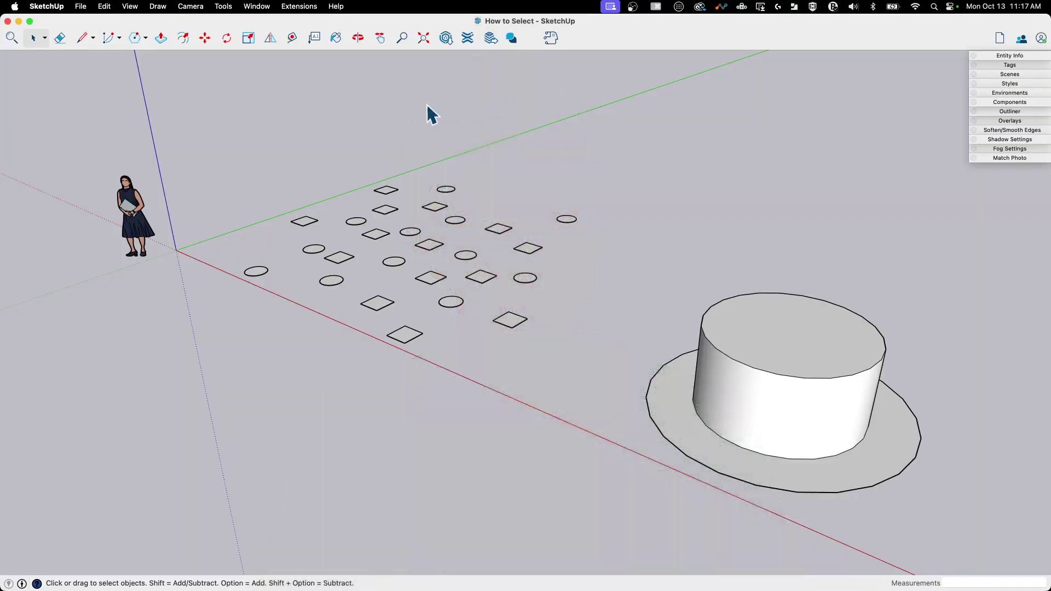
Step: Select single objects one after another: a square from the scattered shapes and the standing figure
{"action": "middle_click_drag", "start_coordinate": [257, 181], "coordinate": [337, 186]}
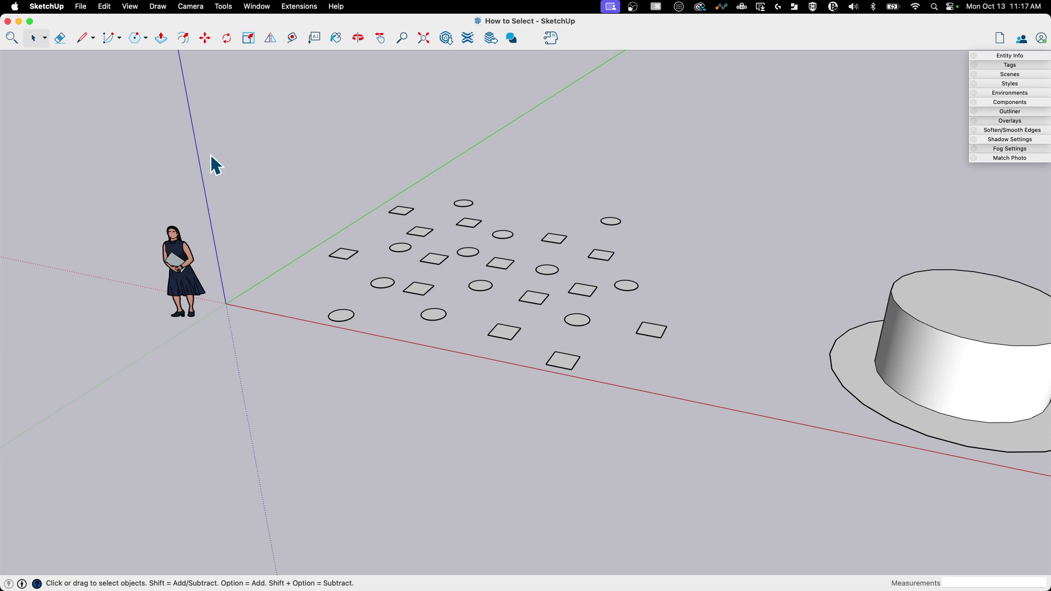
{"action": "left_click", "coordinate": [187, 256]}
{"action": "left_click", "coordinate": [346, 256]}
{"action": "scroll", "coordinate": [159, 296], "scroll_direction": "down", "scroll_amount": 2}
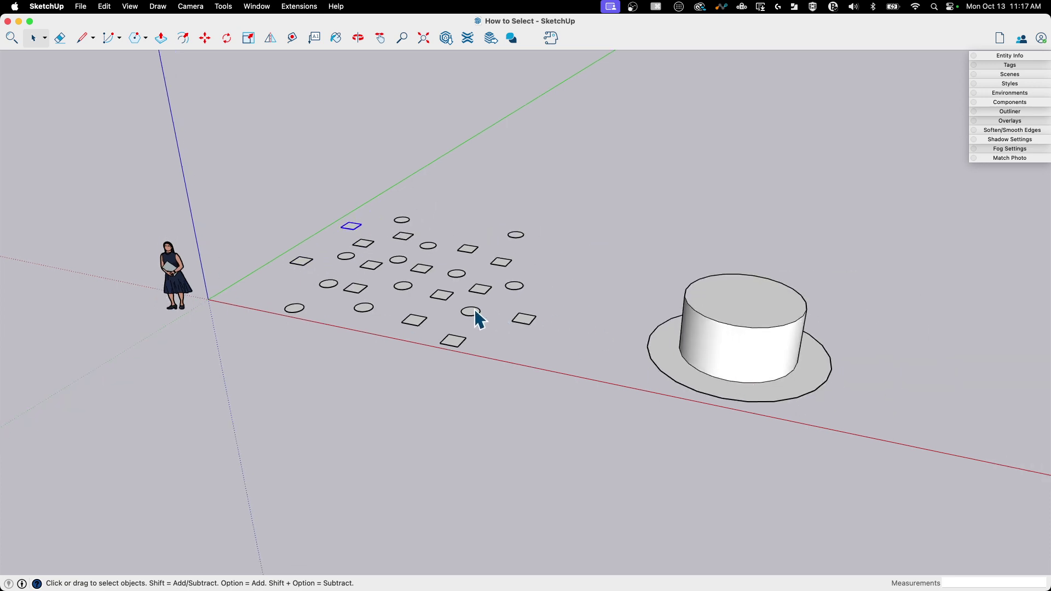
{"action": "left_click", "coordinate": [174, 290]}
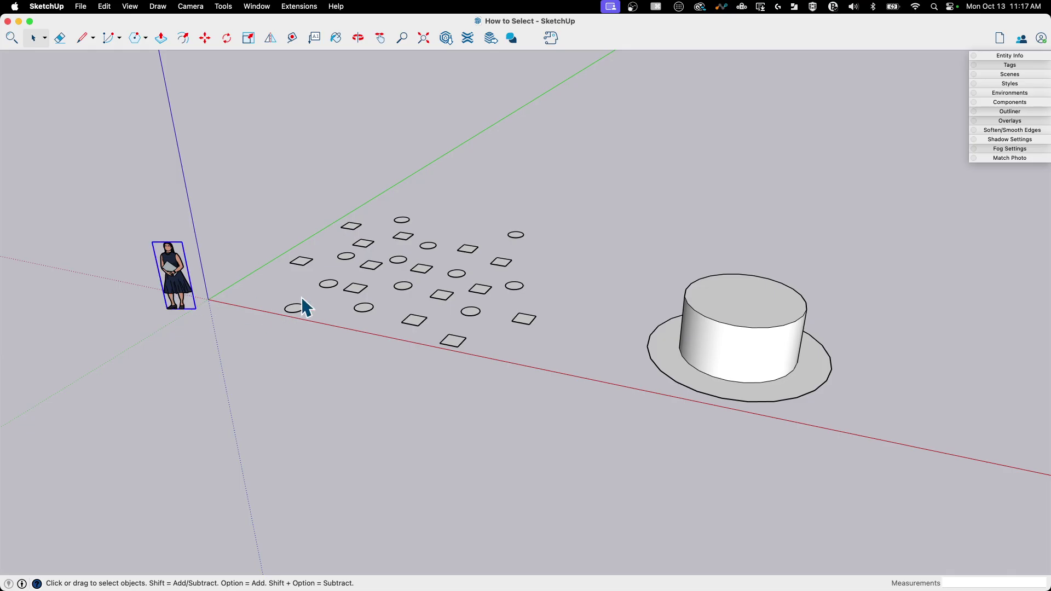
Step: Select the hat's faces one at a time: the brim, the side and the round top
{"action": "scroll", "coordinate": [699, 366], "scroll_direction": "up", "scroll_amount": 2}
{"action": "left_click", "coordinate": [746, 286]}
{"action": "left_click", "coordinate": [666, 363]}
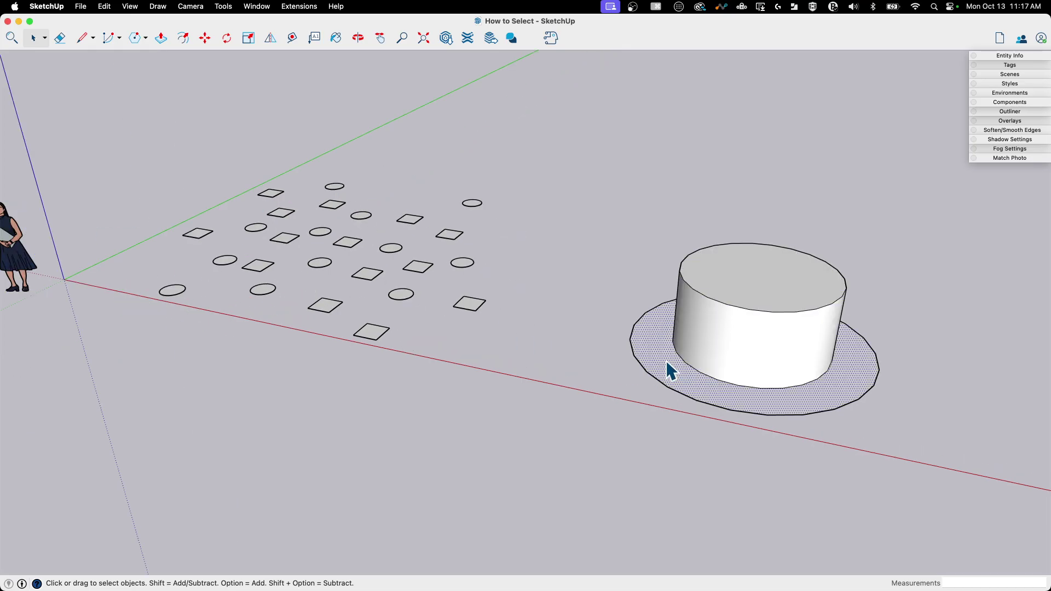
{"action": "left_click", "coordinate": [708, 347]}
{"action": "left_click", "coordinate": [734, 280]}
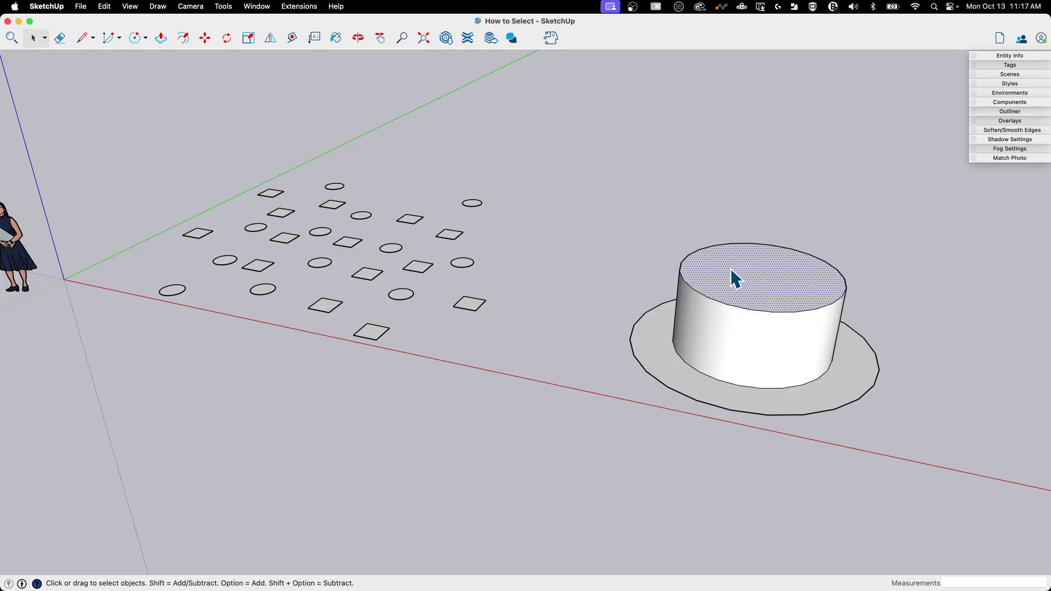
Step: Select the hat's top face together with its bounding edges, and extend the selection to all connected geometry
{"action": "double_click", "coordinate": [730, 268]}
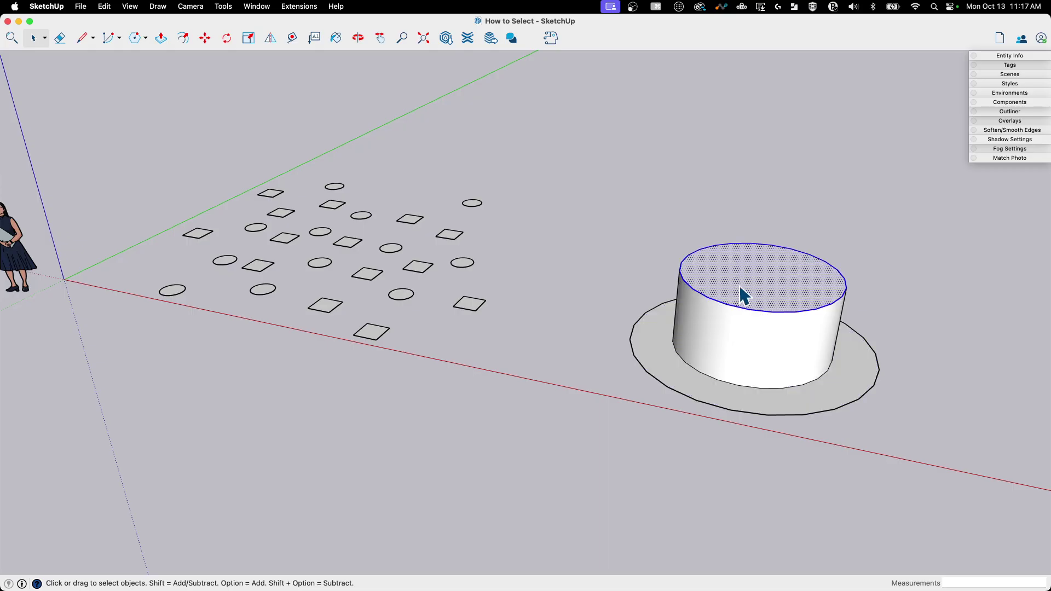
{"action": "scroll", "coordinate": [773, 272], "scroll_direction": "up", "scroll_amount": 3}
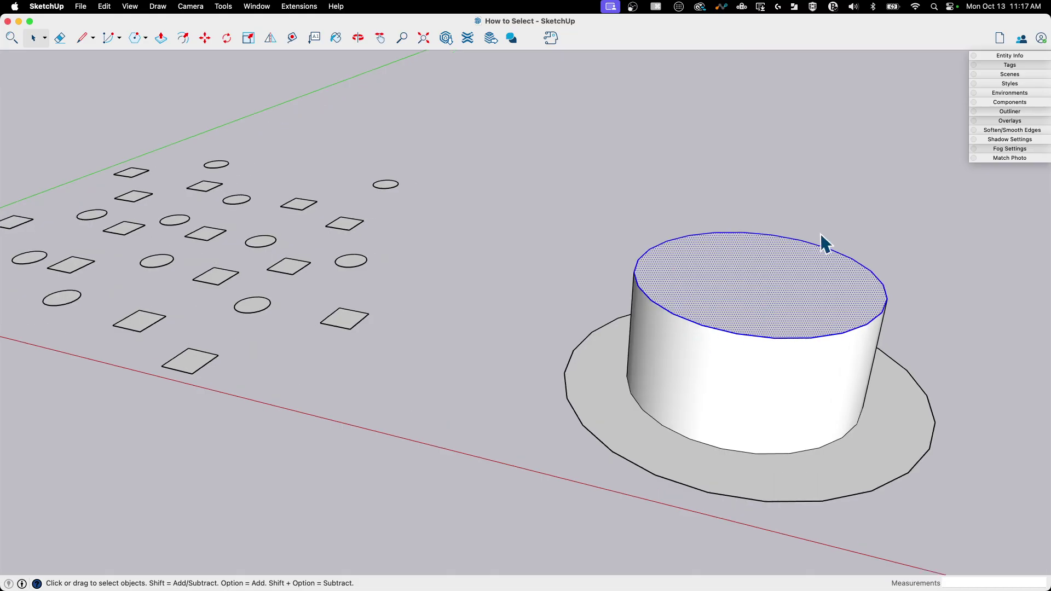
{"action": "triple_click", "coordinate": [731, 292]}
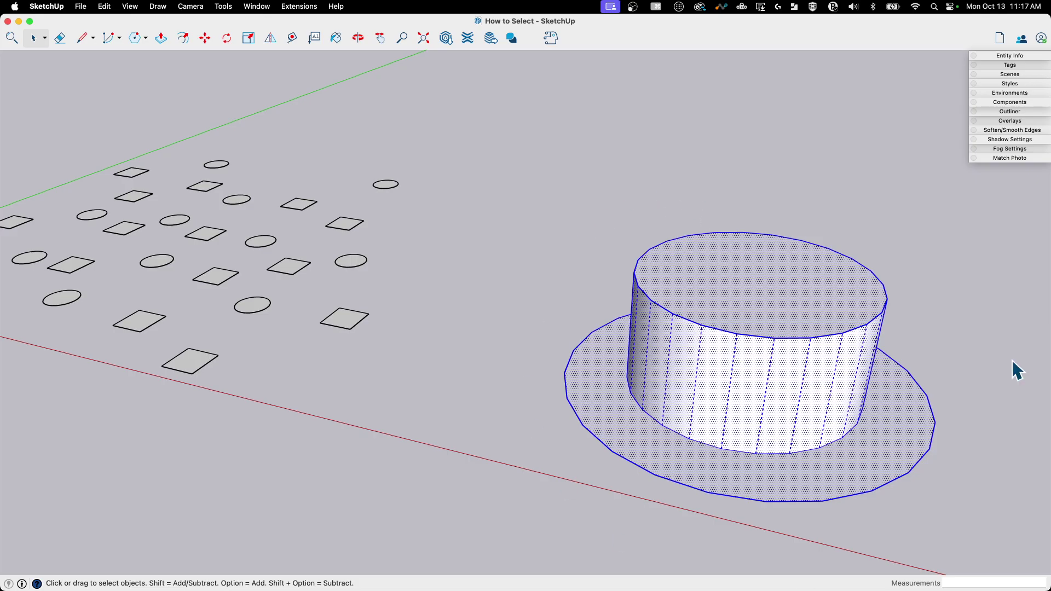
Step: Repeat selecting the whole hat through its connected geometry, starting from its top and from its brim, and clear the selection
{"action": "scroll", "coordinate": [721, 282], "scroll_direction": "down", "scroll_amount": 3}
{"action": "middle_click_drag", "start_coordinate": [721, 281], "coordinate": [614, 362]}
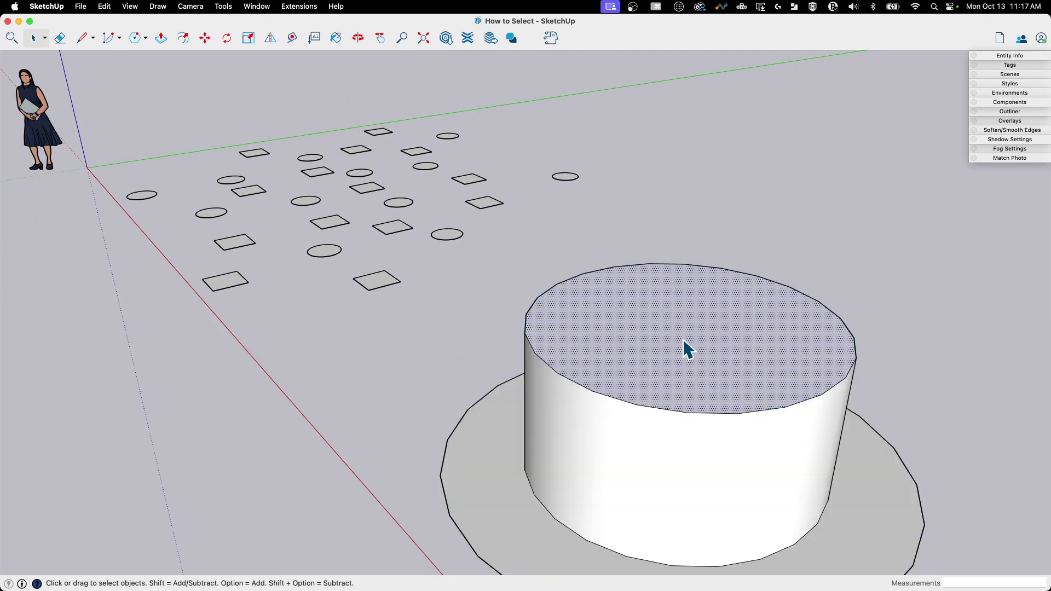
{"action": "triple_click", "coordinate": [683, 340]}
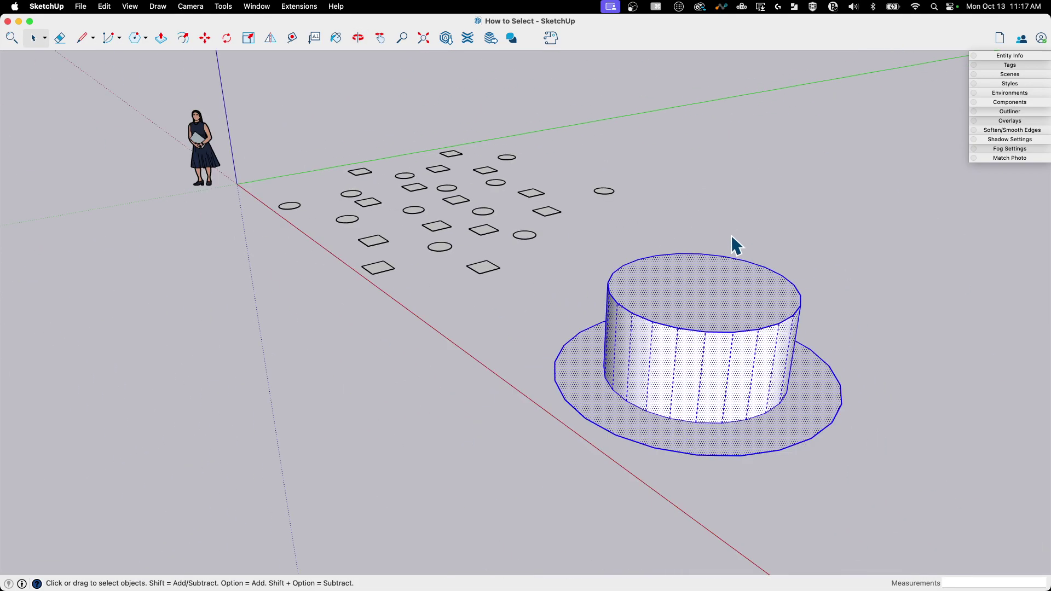
{"action": "left_click", "coordinate": [500, 391]}
{"action": "triple_click", "coordinate": [591, 393]}
{"action": "middle_click_drag", "start_coordinate": [556, 376], "coordinate": [751, 403]}
{"action": "left_click", "coordinate": [750, 404]}
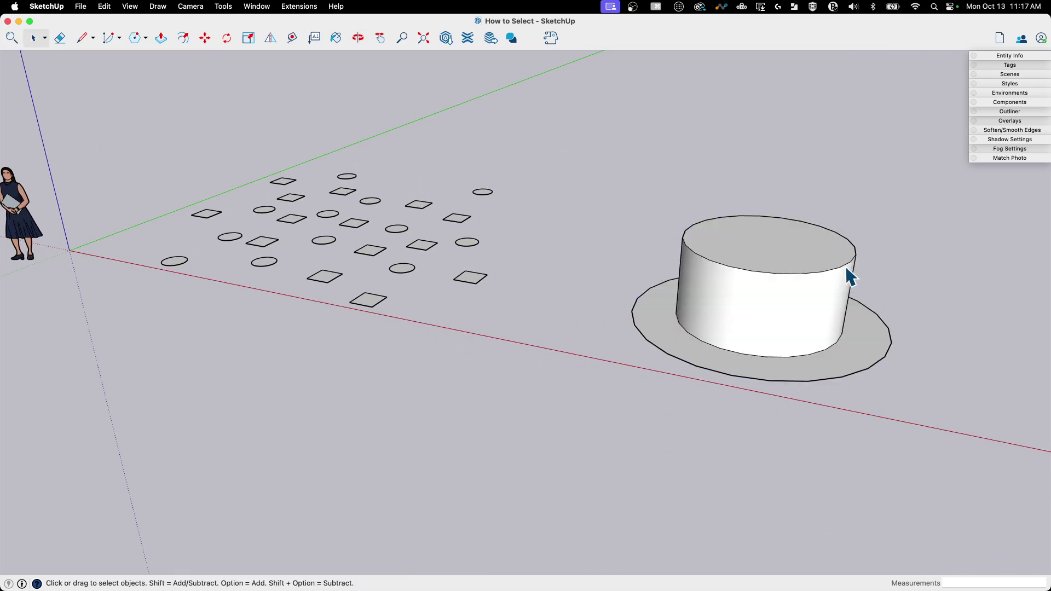
Step: Select only the squares and circles fully enclosed by a window box over the middle of the group
{"action": "scroll", "coordinate": [1019, 400], "scroll_direction": "down", "scroll_amount": 2}
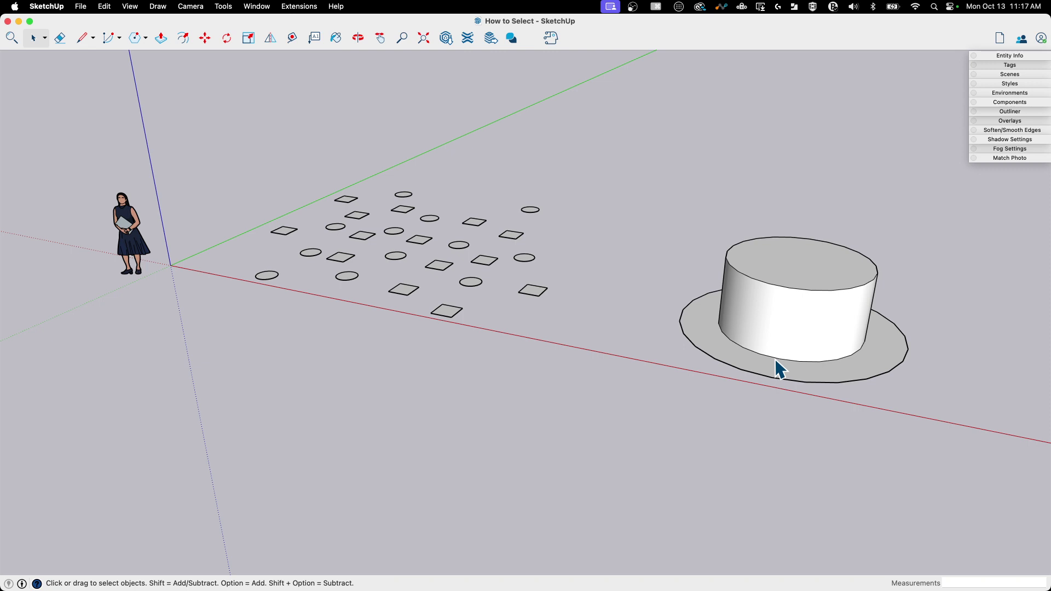
{"action": "middle_click_drag", "start_coordinate": [295, 252], "coordinate": [650, 312]}
{"action": "middle_click_drag", "start_coordinate": [372, 262], "coordinate": [350, 409]}
{"action": "scroll", "coordinate": [347, 401], "scroll_direction": "up", "scroll_amount": 2}
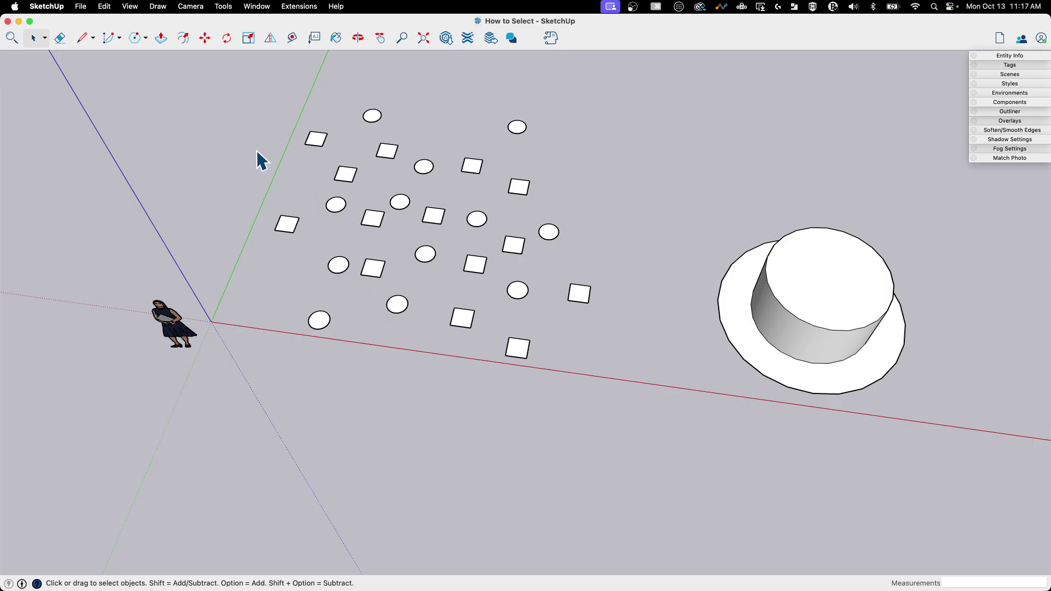
{"action": "middle_click_drag", "start_coordinate": [330, 259], "coordinate": [317, 369]}
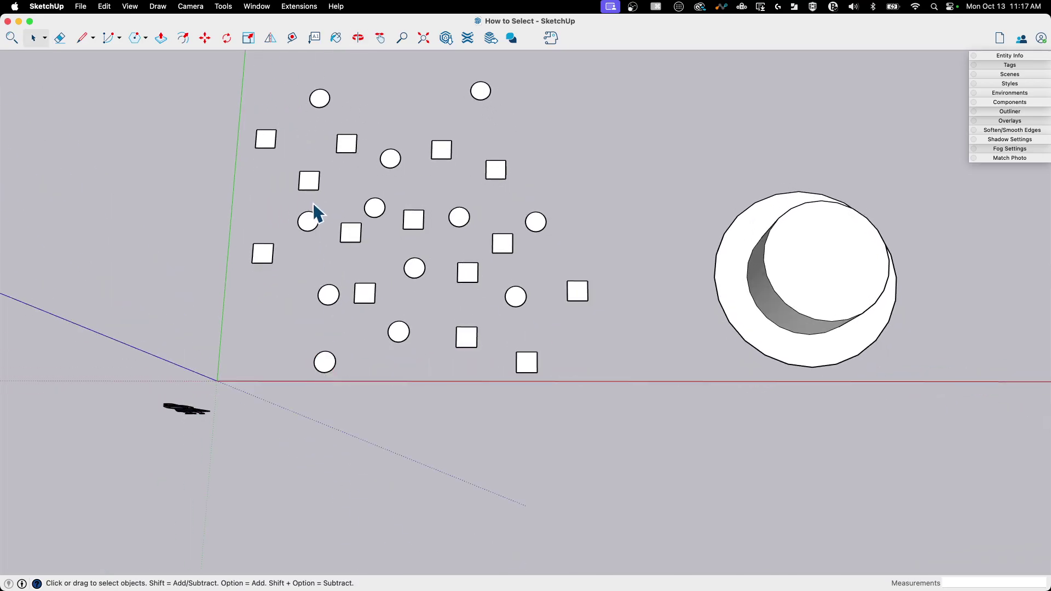
{"action": "left_click_drag", "start_coordinate": [334, 172], "coordinate": [515, 336]}
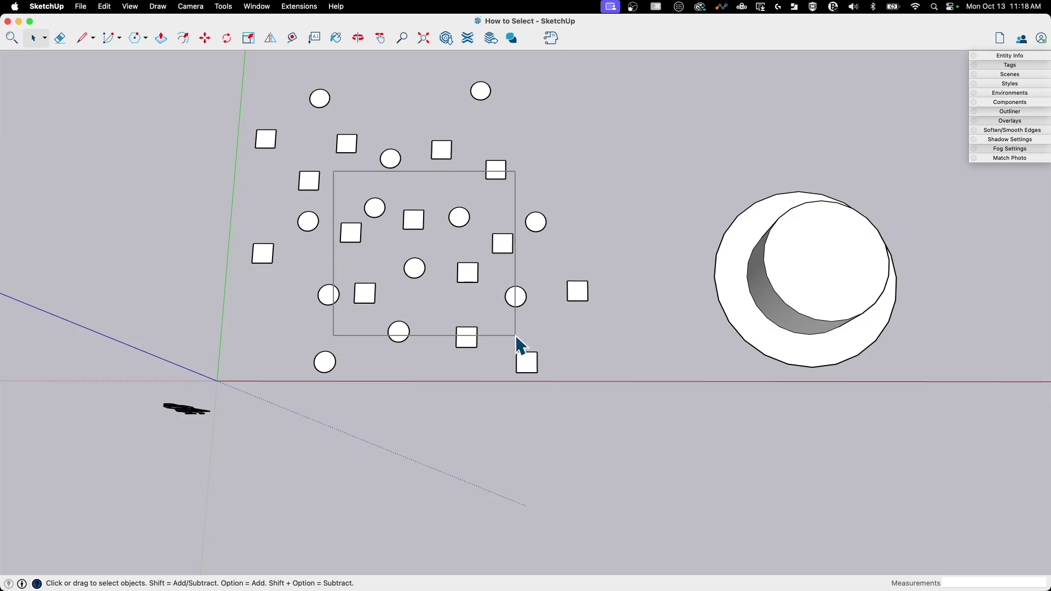
{"action": "left_click_drag", "start_coordinate": [516, 335], "coordinate": [515, 335]}
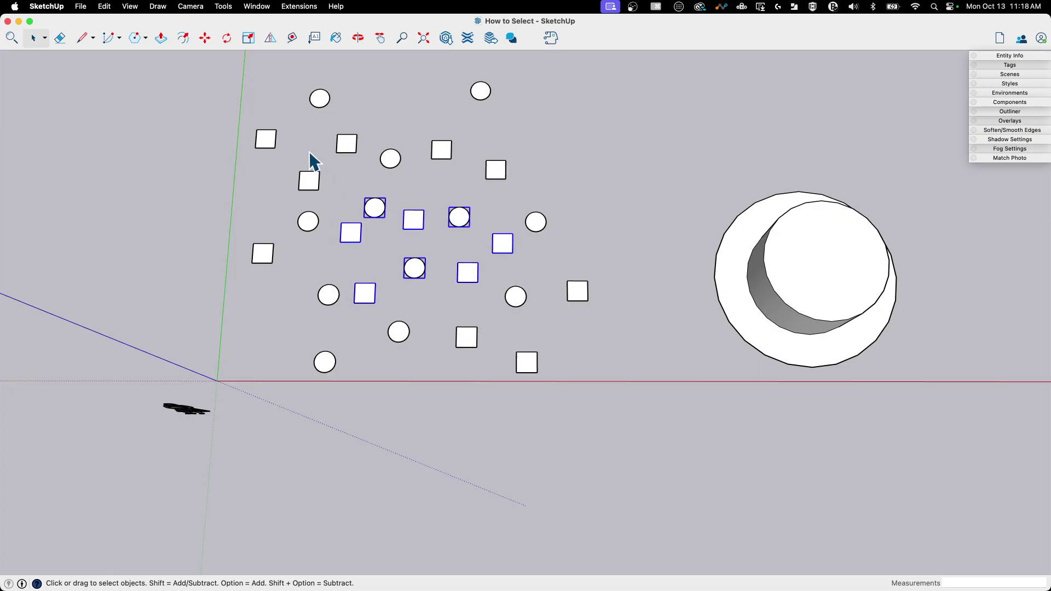
Step: Use a crossing box over the middle of the group to select every shape it touches or encloses, and clear the selection
{"action": "left_click_drag", "start_coordinate": [310, 148], "coordinate": [498, 338]}
{"action": "left_click_drag", "start_coordinate": [541, 170], "coordinate": [317, 364]}
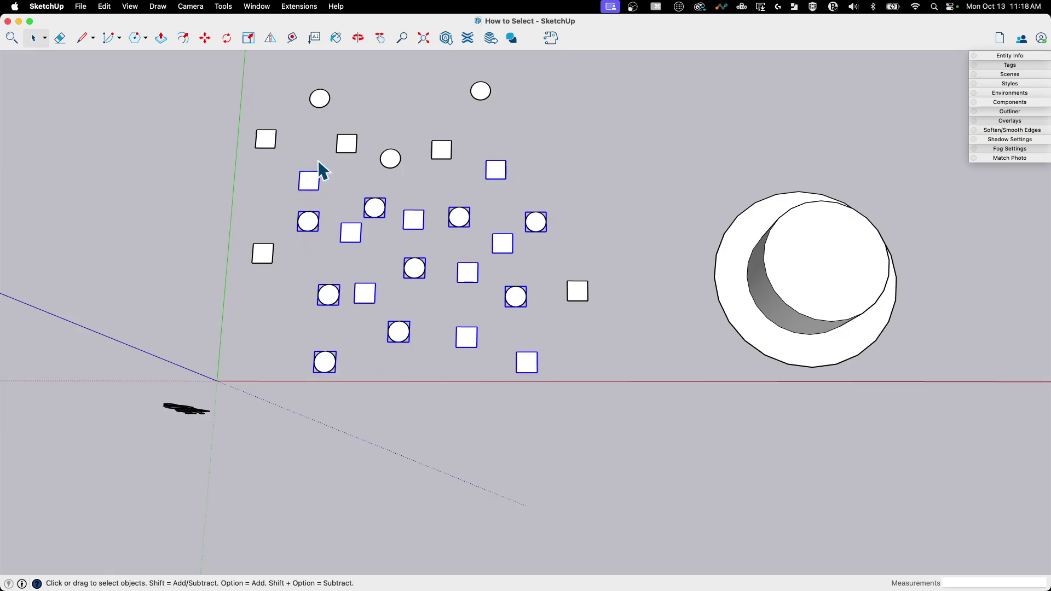
{"action": "left_click", "coordinate": [523, 272]}
Step: Try to box-select circles in the middle of the group with a window selection, and clear the selection
{"action": "middle_click_drag", "start_coordinate": [523, 272], "coordinate": [401, 171]}
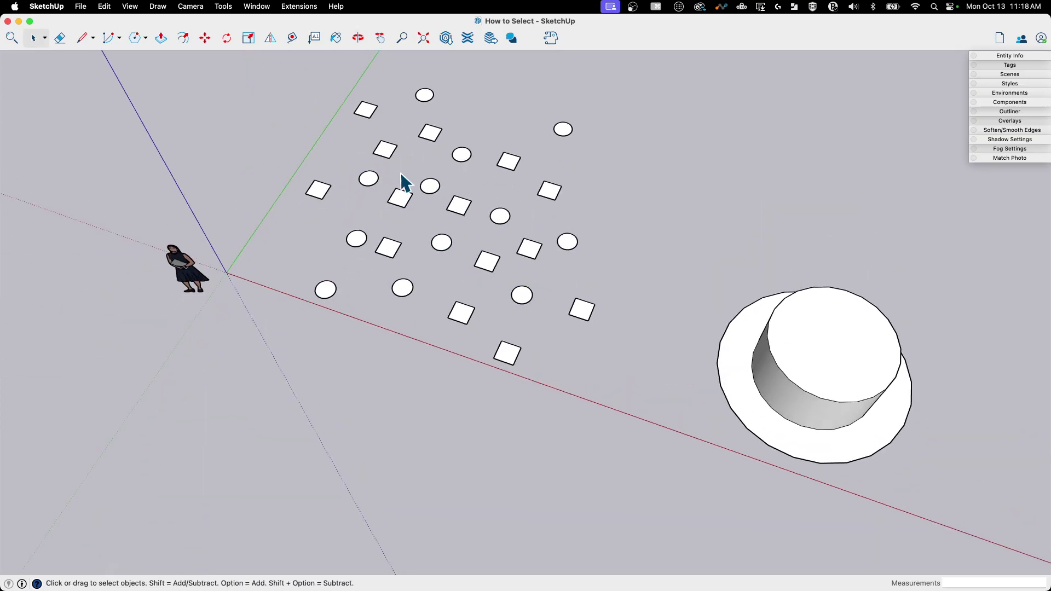
{"action": "scroll", "coordinate": [383, 291], "scroll_direction": "up", "scroll_amount": 3}
{"action": "middle_click_drag", "start_coordinate": [382, 291], "coordinate": [423, 409]}
{"action": "scroll", "coordinate": [478, 284], "scroll_direction": "down", "scroll_amount": 3}
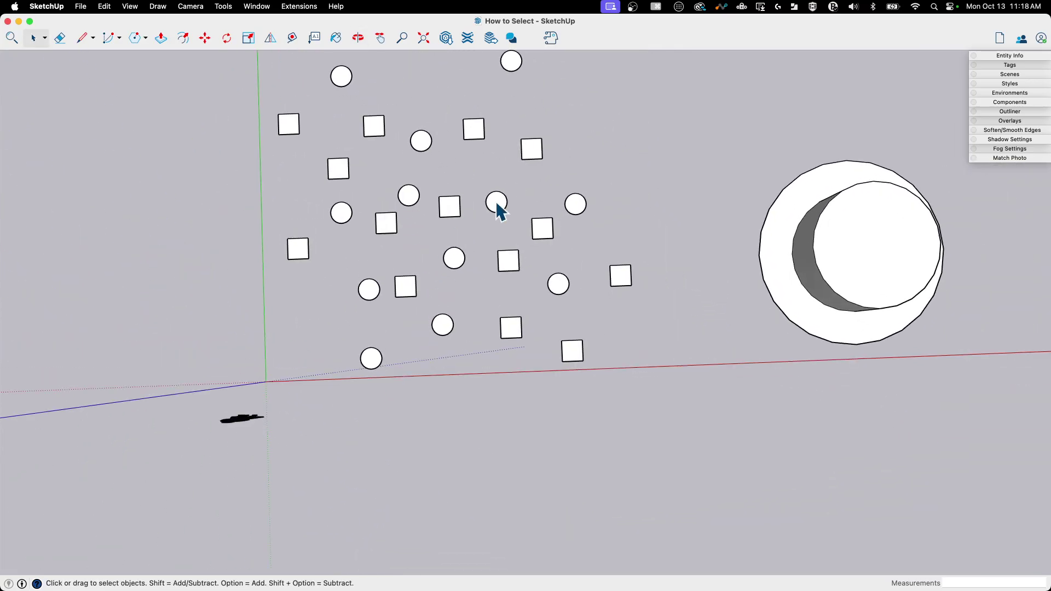
{"action": "left_click_drag", "start_coordinate": [387, 163], "coordinate": [513, 284]}
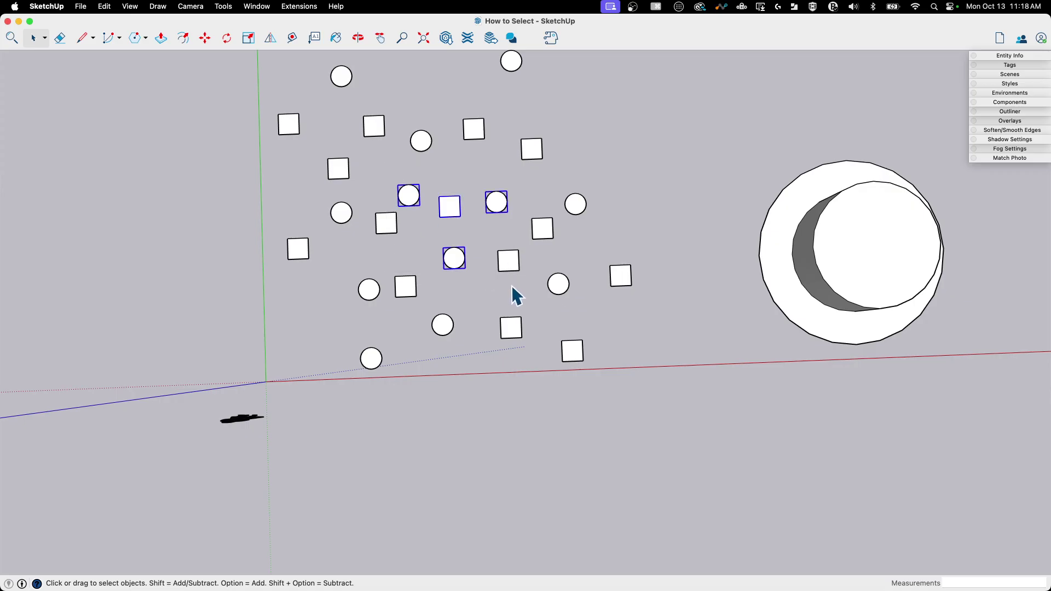
{"action": "left_click", "coordinate": [499, 284]}
Step: Select the circles scattered among the squares by drawing a freehand boundary with the Lasso tool
{"action": "middle_click_drag", "start_coordinate": [522, 284], "coordinate": [411, 158]}
{"action": "middle_click_drag", "start_coordinate": [454, 246], "coordinate": [542, 217]}
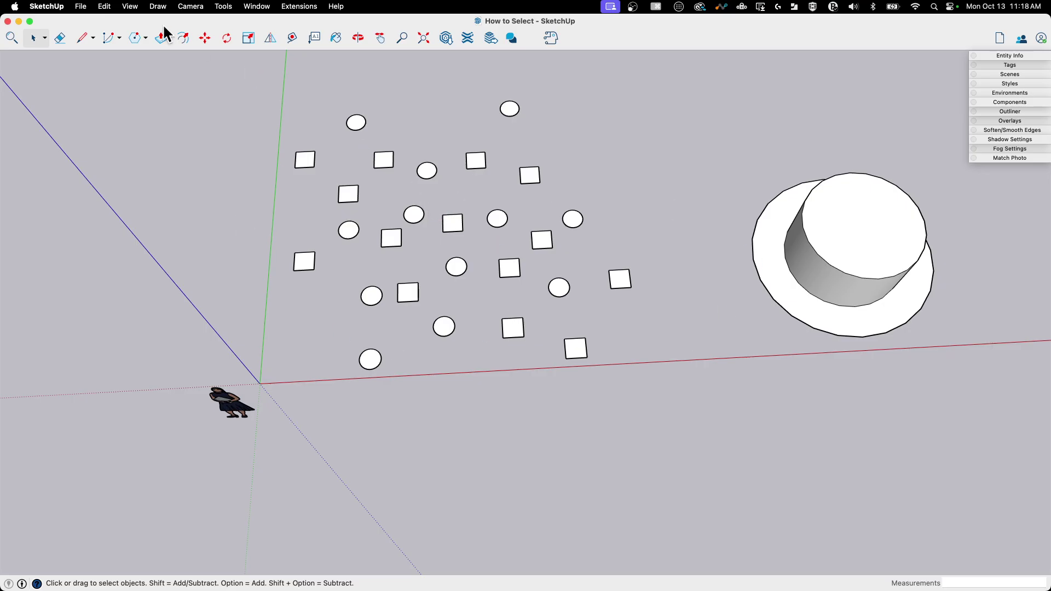
{"action": "left_click", "coordinate": [44, 39]}
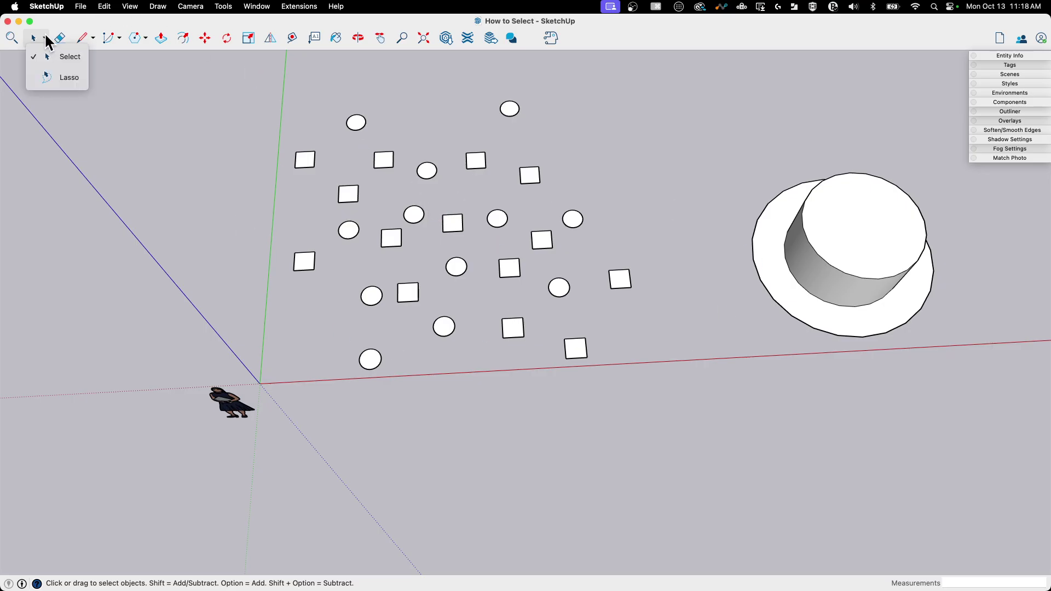
{"action": "left_click", "coordinate": [61, 78]}
{"action": "mouse_move", "coordinate": [382, 175]}
{"action": "middle_mouse_down"}
{"action": "mouse_move", "coordinate": [370, 244]}
{"action": "mouse_move", "coordinate": [380, 276]}
{"action": "middle_mouse_up"}
{"action": "mouse_move", "coordinate": [372, 77]}
{"action": "left_mouse_down"}
{"action": "mouse_move", "coordinate": [332, 110]}
{"action": "mouse_move", "coordinate": [352, 123]}
{"action": "mouse_move", "coordinate": [401, 121]}
{"action": "mouse_move", "coordinate": [409, 143]}
{"action": "mouse_move", "coordinate": [405, 175]}
{"action": "mouse_move", "coordinate": [380, 202]}
{"action": "mouse_move", "coordinate": [336, 206]}
{"action": "mouse_move", "coordinate": [328, 244]}
{"action": "mouse_move", "coordinate": [341, 355]}
{"action": "mouse_move", "coordinate": [361, 379]}
{"action": "mouse_move", "coordinate": [402, 354]}
{"action": "mouse_move", "coordinate": [371, 228]}
{"action": "mouse_move", "coordinate": [390, 209]}
{"action": "mouse_move", "coordinate": [405, 215]}
{"action": "mouse_move", "coordinate": [433, 264]}
{"action": "mouse_move", "coordinate": [421, 351]}
{"action": "mouse_move", "coordinate": [441, 357]}
{"action": "mouse_move", "coordinate": [472, 270]}
{"action": "mouse_move", "coordinate": [507, 243]}
{"action": "mouse_move", "coordinate": [547, 300]}
{"action": "mouse_move", "coordinate": [570, 309]}
{"action": "mouse_move", "coordinate": [577, 279]}
{"action": "mouse_move", "coordinate": [533, 251]}
{"action": "mouse_move", "coordinate": [530, 221]}
{"action": "mouse_move", "coordinate": [546, 215]}
{"action": "mouse_move", "coordinate": [569, 234]}
{"action": "mouse_move", "coordinate": [606, 233]}
{"action": "mouse_move", "coordinate": [602, 197]}
{"action": "mouse_move", "coordinate": [532, 197]}
{"action": "mouse_move", "coordinate": [502, 180]}
{"action": "mouse_move", "coordinate": [555, 67]}
{"action": "mouse_move", "coordinate": [504, 71]}
{"action": "mouse_move", "coordinate": [510, 149]}
{"action": "mouse_move", "coordinate": [489, 175]}
{"action": "mouse_move", "coordinate": [460, 179]}
{"action": "mouse_move", "coordinate": [442, 116]}
{"action": "mouse_move", "coordinate": [378, 76]}
{"action": "left_mouse_up"}
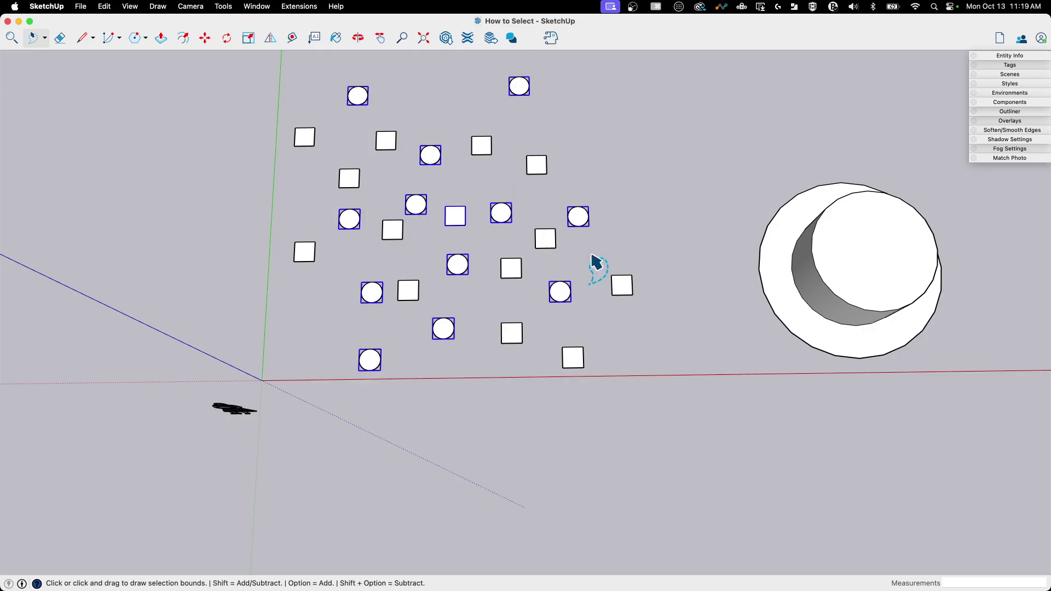
Step: Draw further freehand lasso boundaries around the shapes and leave nothing selected
{"action": "mouse_move", "coordinate": [258, 230]}
{"action": "left_mouse_down"}
{"action": "mouse_move", "coordinate": [188, 167]}
{"action": "mouse_move", "coordinate": [220, 125]}
{"action": "mouse_move", "coordinate": [189, 150]}
{"action": "mouse_move", "coordinate": [195, 217]}
{"action": "mouse_move", "coordinate": [241, 252]}
{"action": "left_mouse_up"}
{"action": "mouse_move", "coordinate": [247, 130]}
{"action": "left_mouse_down"}
{"action": "mouse_move", "coordinate": [199, 130]}
{"action": "mouse_move", "coordinate": [136, 226]}
{"action": "mouse_move", "coordinate": [232, 253]}
{"action": "mouse_move", "coordinate": [231, 199]}
{"action": "mouse_move", "coordinate": [270, 228]}
{"action": "mouse_move", "coordinate": [300, 197]}
{"action": "mouse_move", "coordinate": [280, 168]}
{"action": "left_mouse_up"}
{"action": "mouse_move", "coordinate": [237, 135]}
{"action": "left_mouse_down"}
{"action": "mouse_move", "coordinate": [280, 154]}
{"action": "mouse_move", "coordinate": [305, 182]}
{"action": "mouse_move", "coordinate": [286, 221]}
{"action": "mouse_move", "coordinate": [254, 239]}
{"action": "mouse_move", "coordinate": [187, 234]}
{"action": "mouse_move", "coordinate": [169, 163]}
{"action": "mouse_move", "coordinate": [174, 144]}
{"action": "mouse_move", "coordinate": [208, 140]}
{"action": "left_mouse_up"}
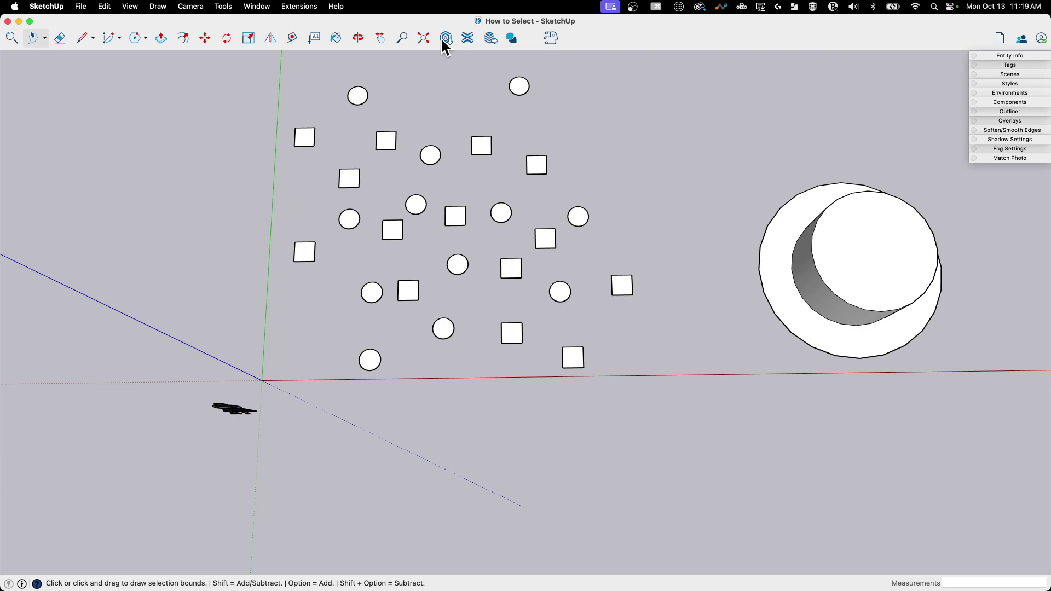
Step: Return to the standard Select tool and select a single circle component beside the green axis
{"action": "middle_click_drag", "start_coordinate": [498, 296], "coordinate": [516, 333]}
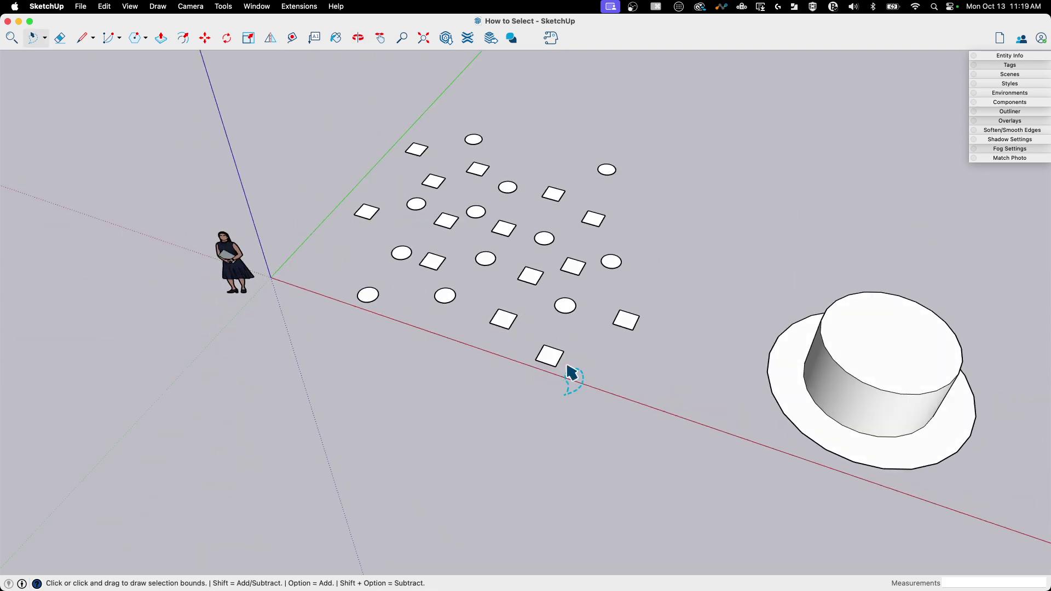
{"action": "scroll", "coordinate": [648, 356], "scroll_direction": "up", "scroll_amount": 3}
{"action": "middle_click_drag", "start_coordinate": [463, 386], "coordinate": [460, 363]}
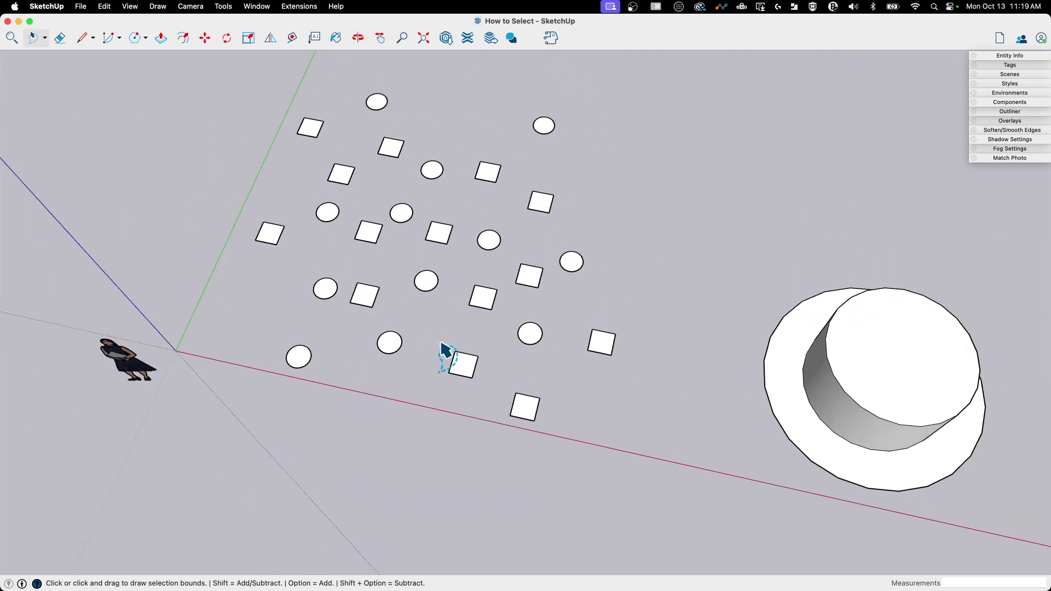
{"action": "left_click", "coordinate": [37, 41]}
{"action": "left_click", "coordinate": [52, 58]}
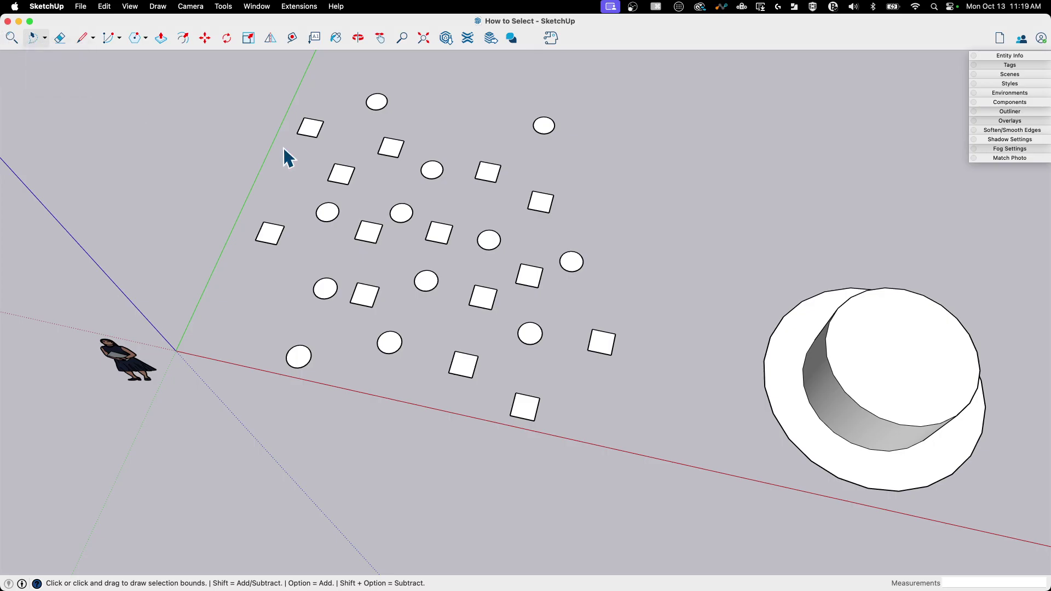
{"action": "right_click", "coordinate": [325, 216]}
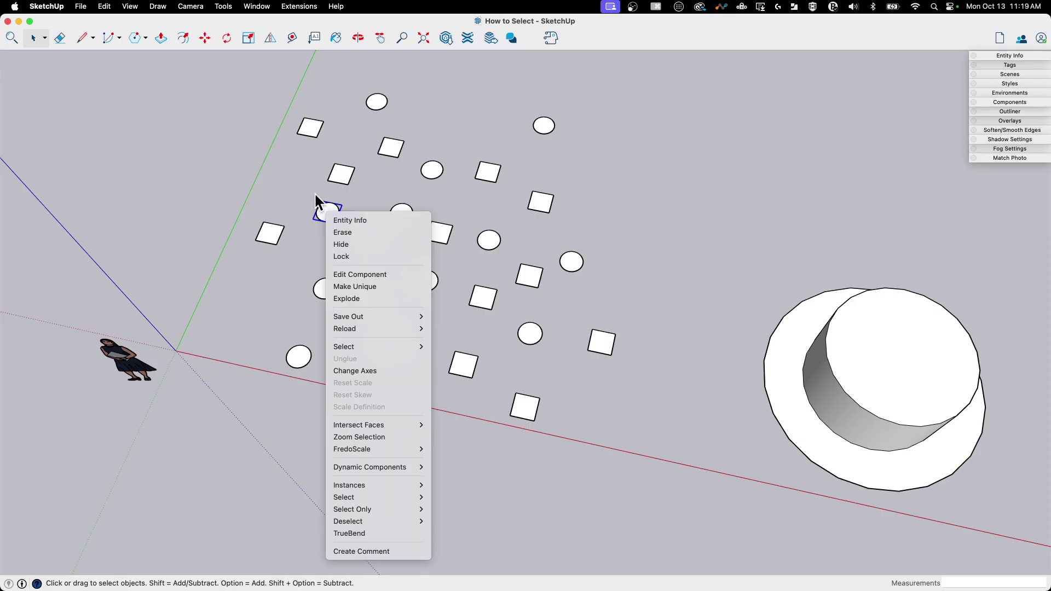
{"action": "left_click", "coordinate": [207, 213]}
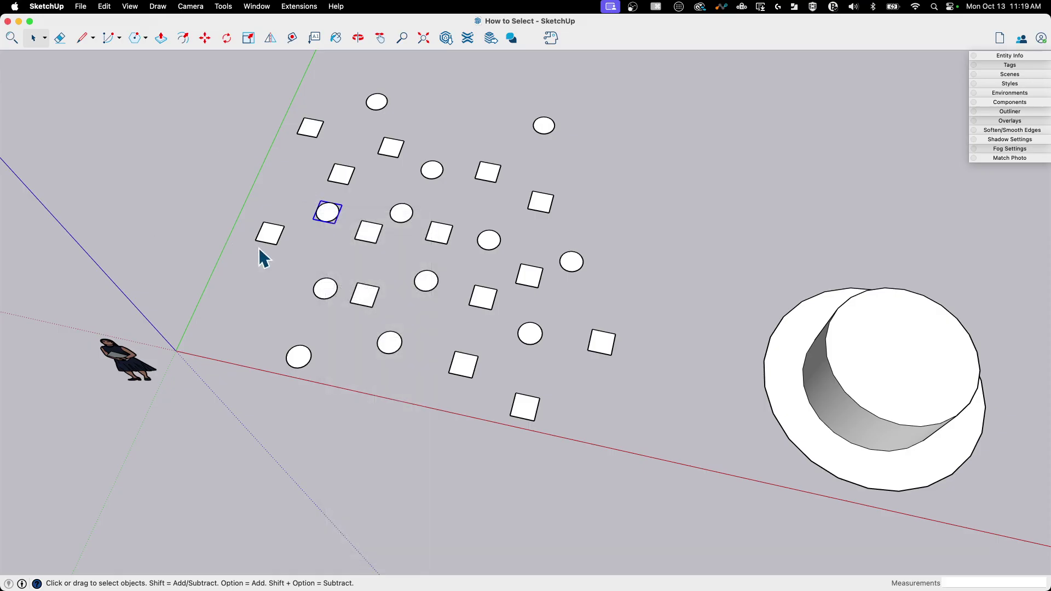
Step: Select another circle and display the model's Components list and the circle's Entity Info
{"action": "middle_click_drag", "start_coordinate": [386, 300], "coordinate": [421, 241]}
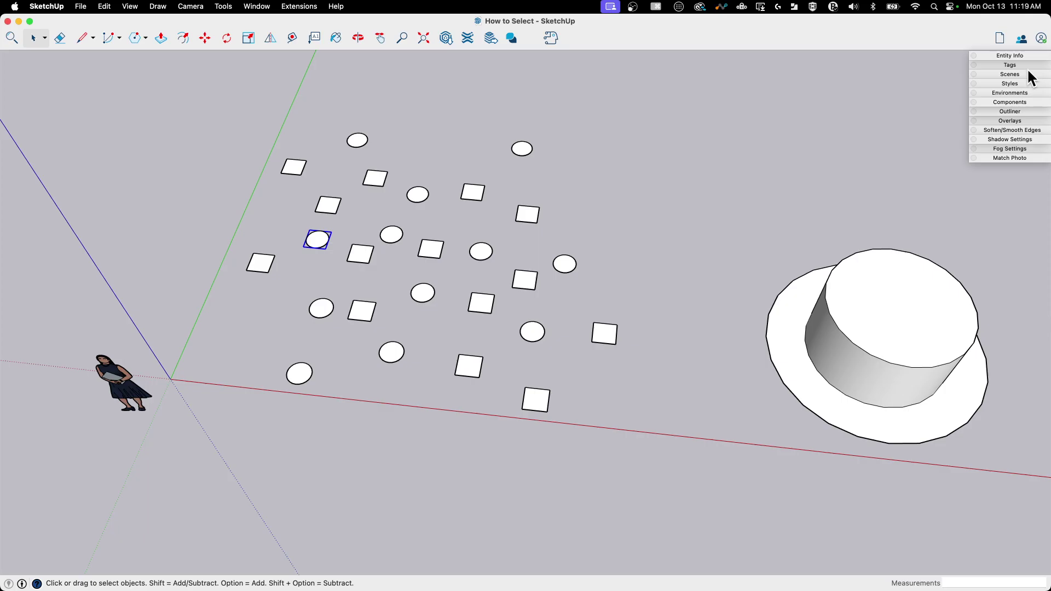
{"action": "left_click", "coordinate": [1013, 103]}
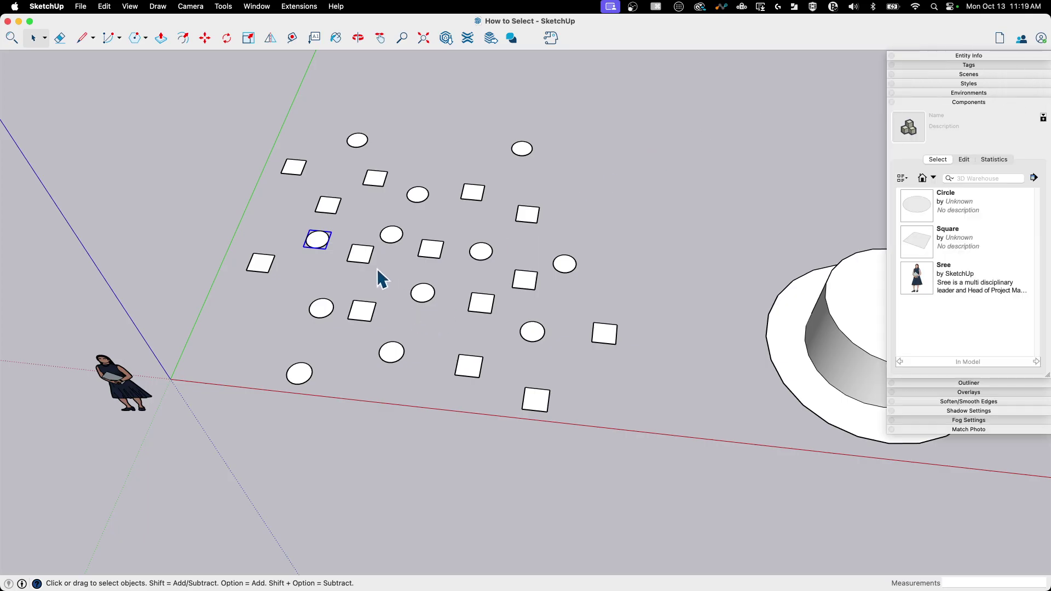
{"action": "left_click", "coordinate": [323, 310]}
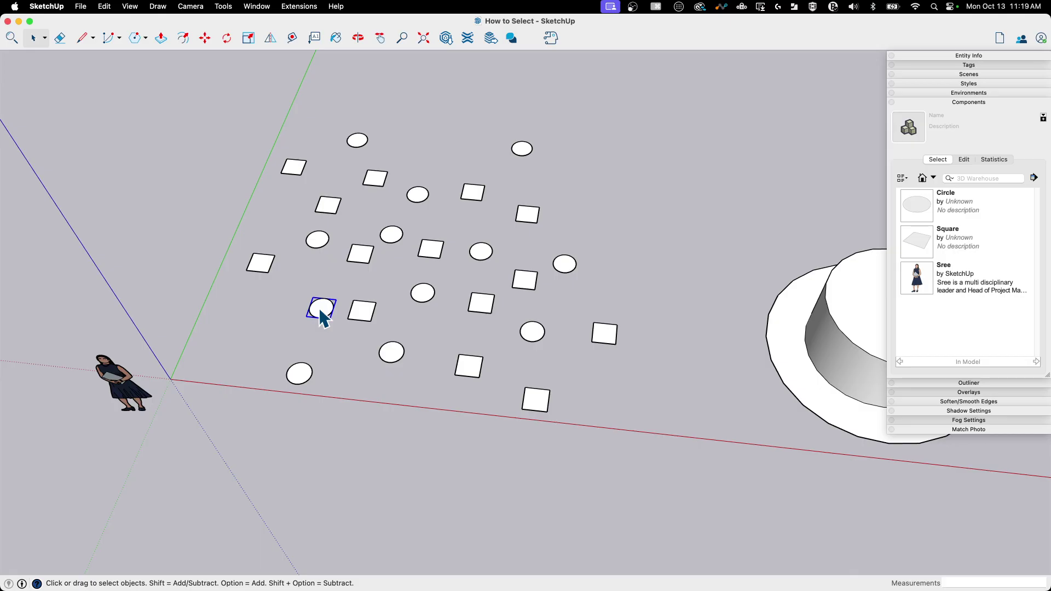
{"action": "left_click", "coordinate": [959, 54]}
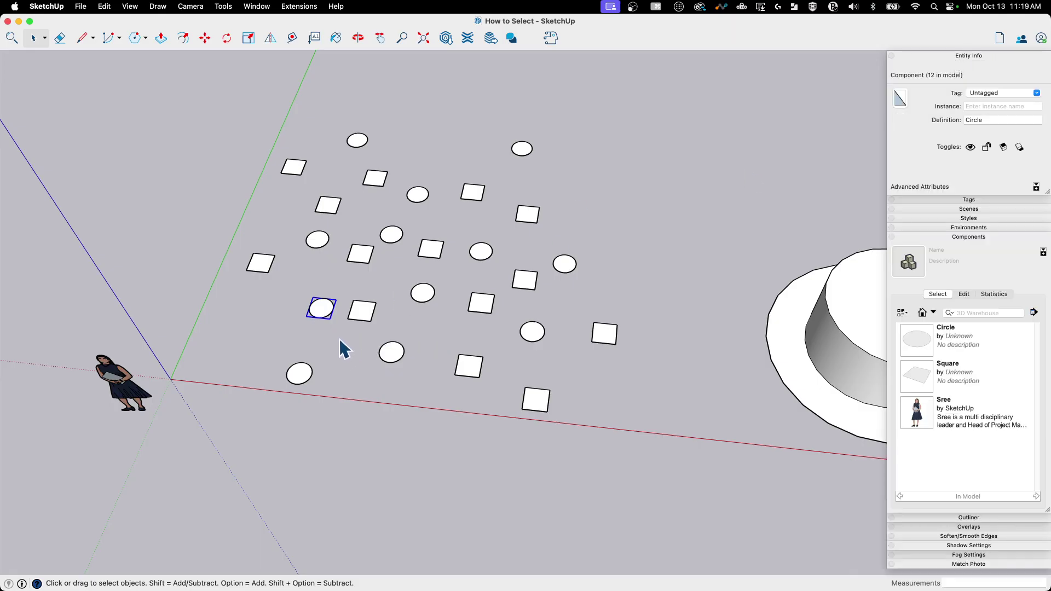
Step: Select all instances of the Circle component in the model, starting from the already selected circle
{"action": "right_click", "coordinate": [319, 307]}
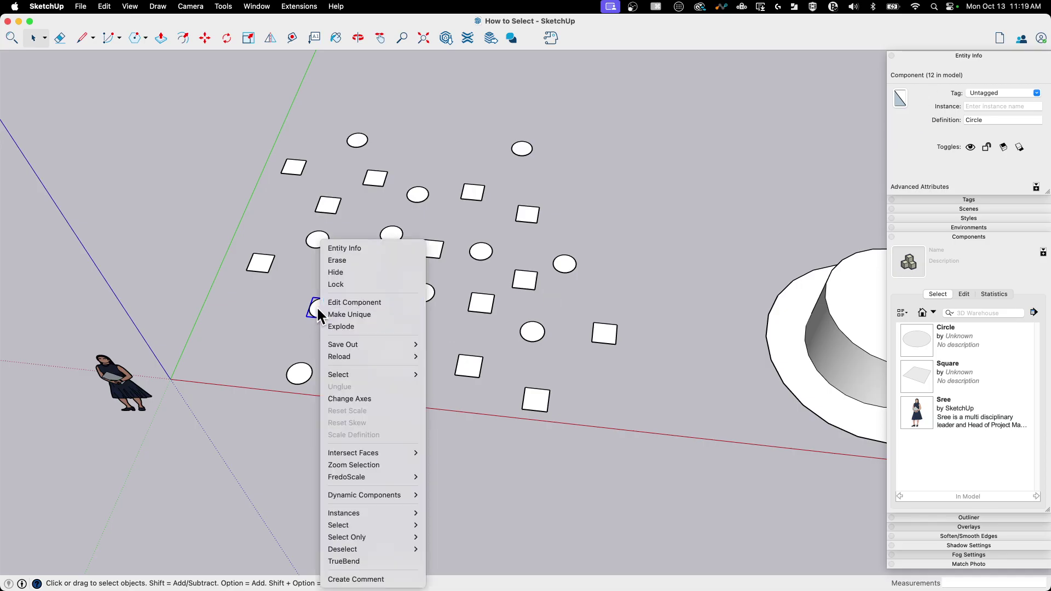
{"action": "mouse_move", "coordinate": [328, 368]}
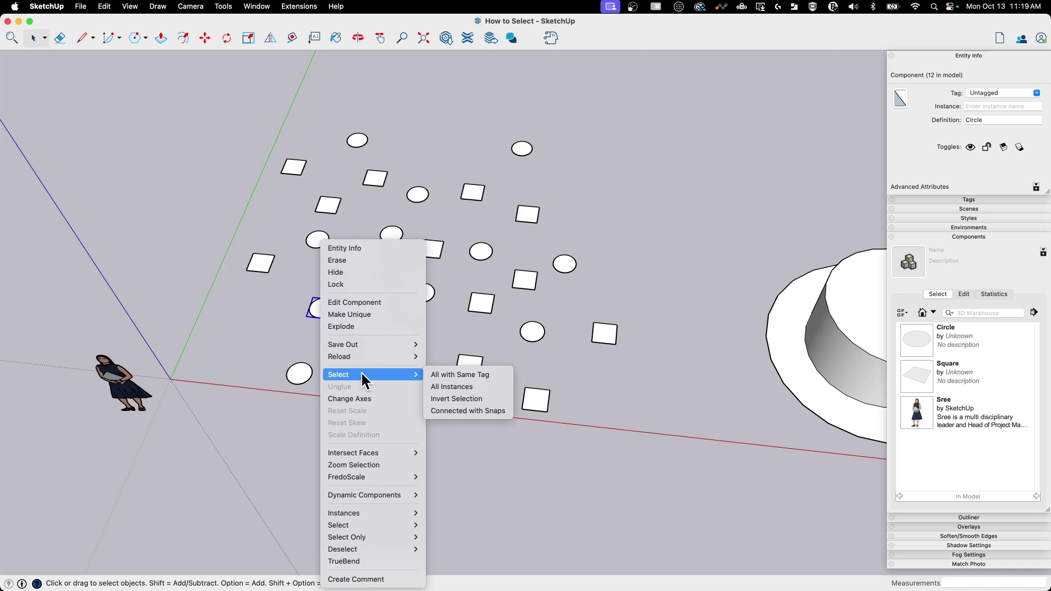
{"action": "left_click", "coordinate": [470, 389]}
{"action": "middle_click_drag", "start_coordinate": [259, 188], "coordinate": [314, 290]}
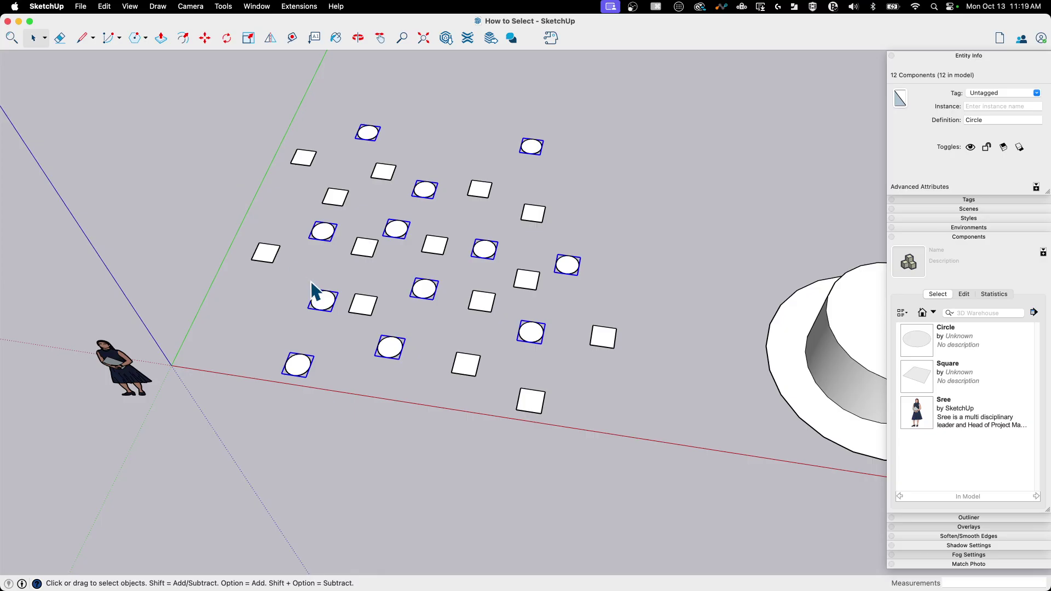
Step: Switch the selection to all instances of the Square component
{"action": "right_click", "coordinate": [266, 258]}
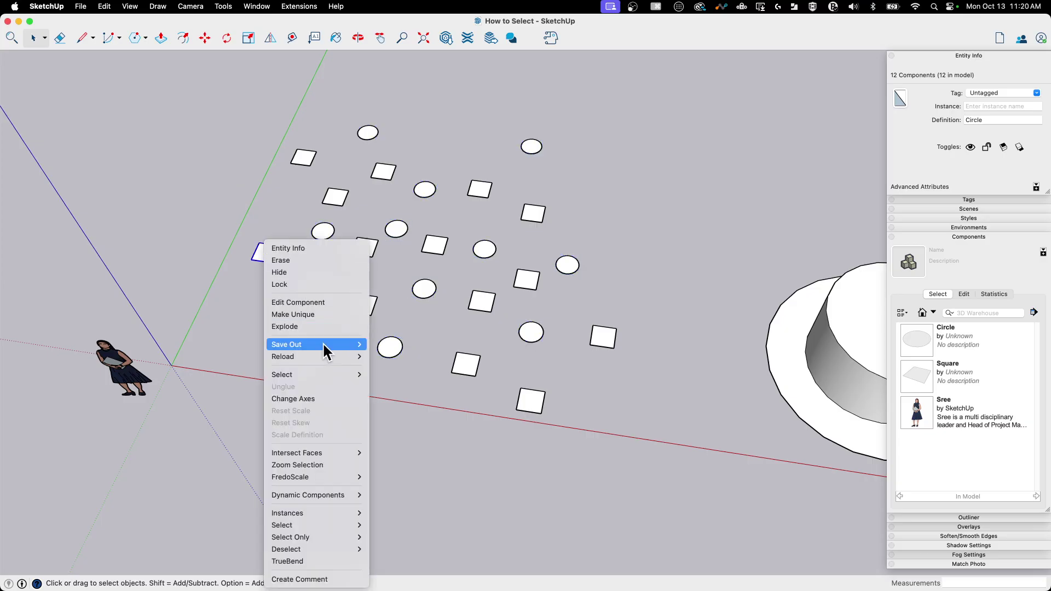
{"action": "mouse_move", "coordinate": [333, 374]}
{"action": "left_click", "coordinate": [406, 387]}
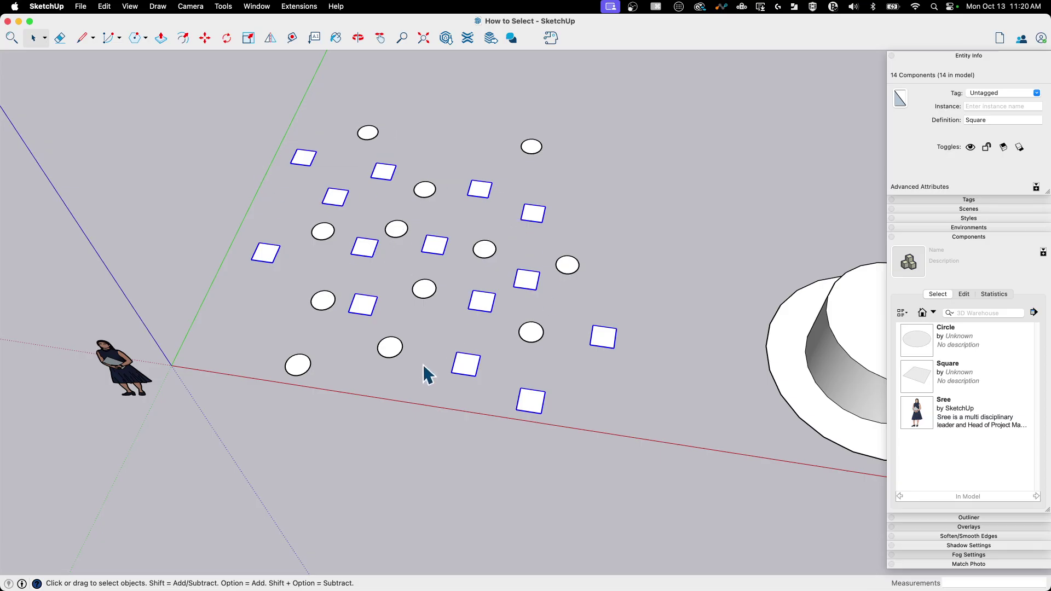
Step: Invert the selection so that everything in the model except the squares is selected
{"action": "middle_click_drag", "start_coordinate": [616, 303], "coordinate": [605, 467]}
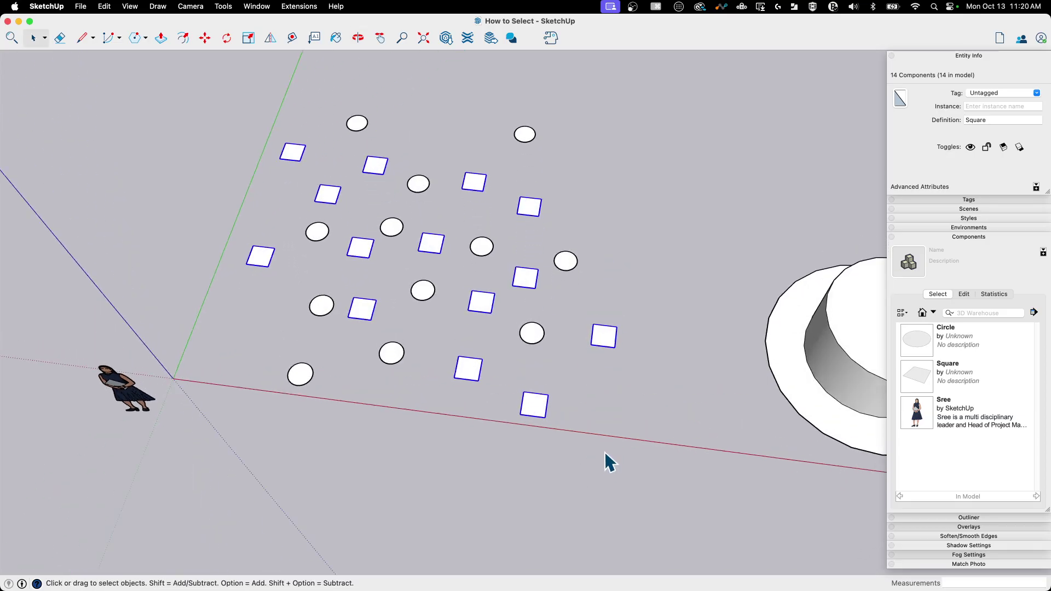
{"action": "middle_click_drag", "start_coordinate": [591, 422], "coordinate": [616, 359]}
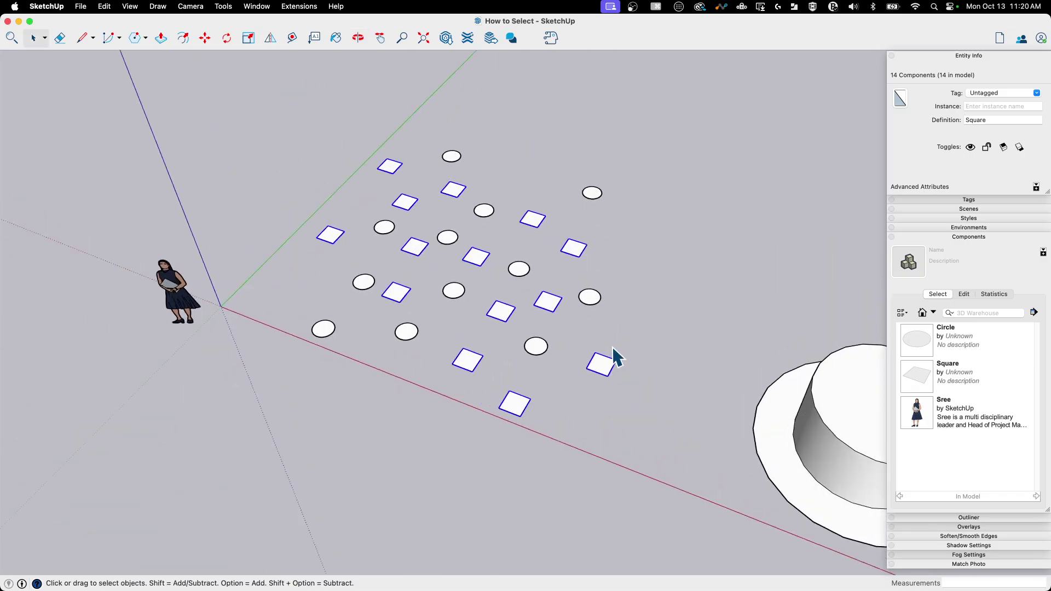
{"action": "scroll", "coordinate": [479, 254], "scroll_direction": "up", "scroll_amount": 3}
{"action": "scroll", "coordinate": [221, 138], "scroll_direction": "up", "scroll_amount": 4}
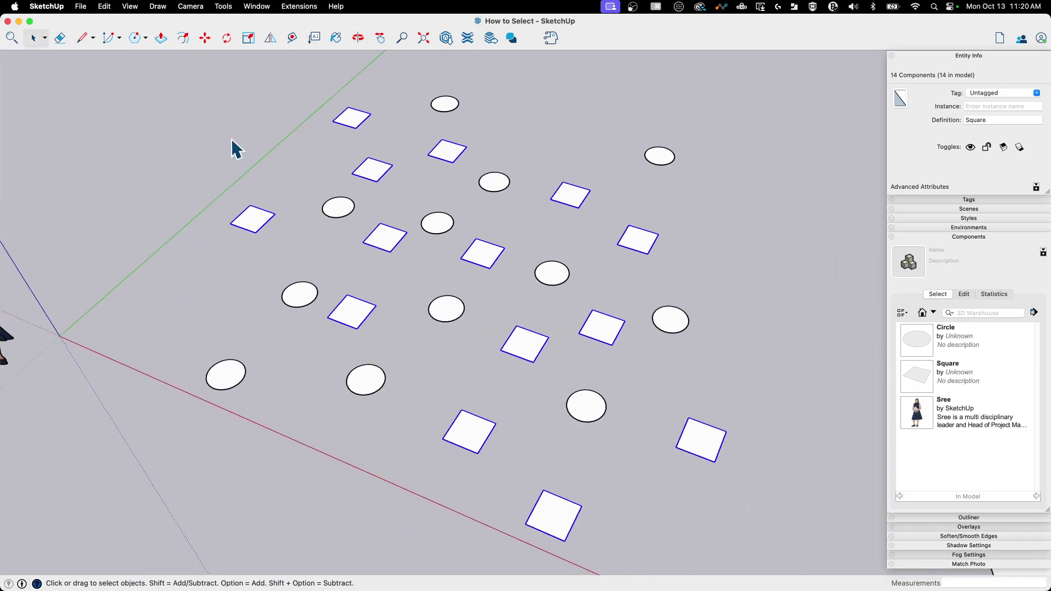
{"action": "scroll", "coordinate": [759, 422], "scroll_direction": "up", "scroll_amount": 2}
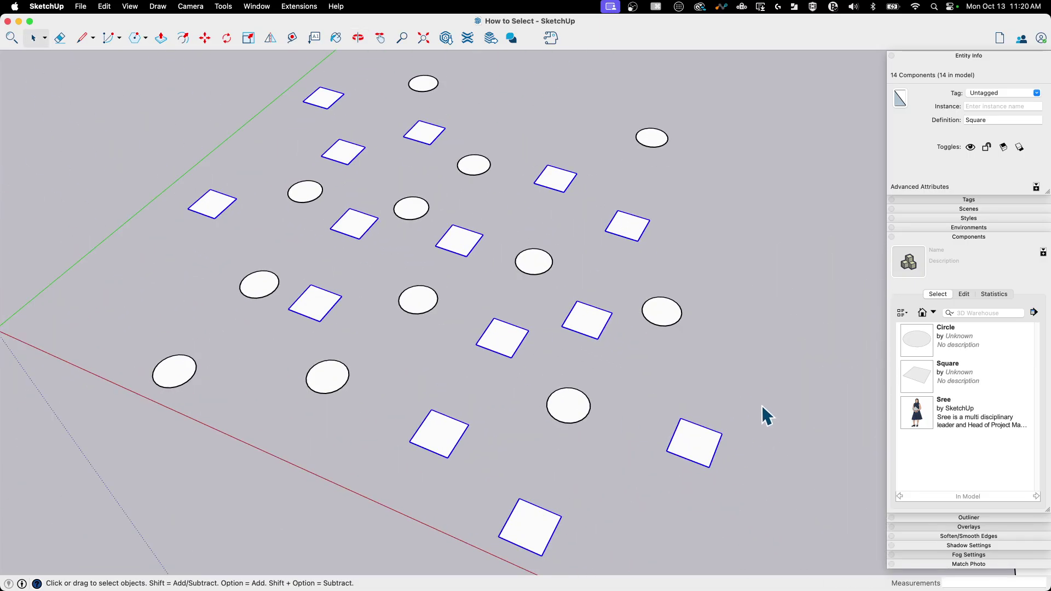
{"action": "right_click", "coordinate": [462, 244]}
{"action": "mouse_move", "coordinate": [485, 314]}
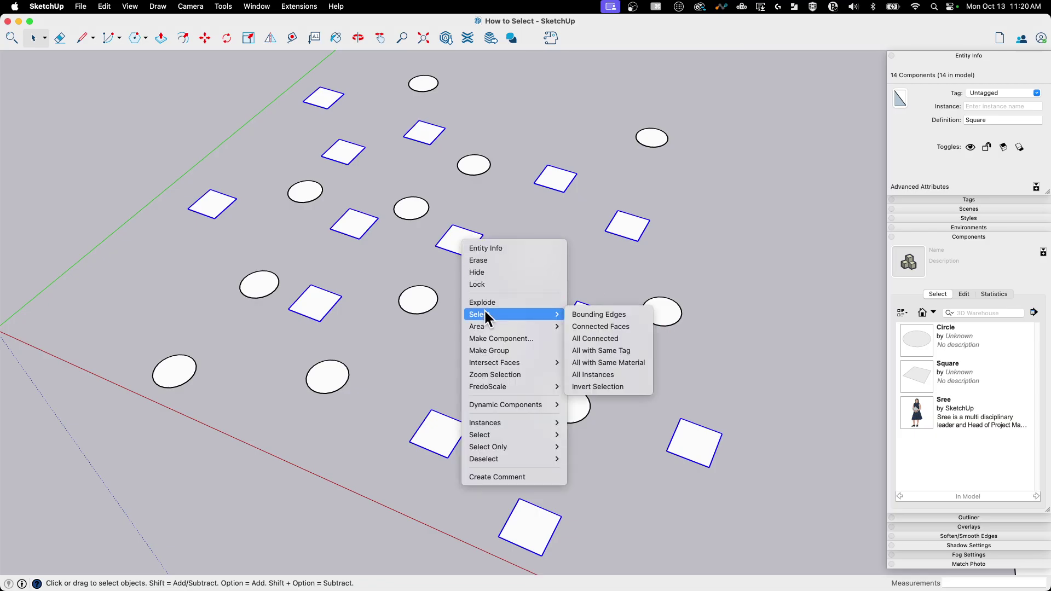
{"action": "left_click", "coordinate": [604, 384]}
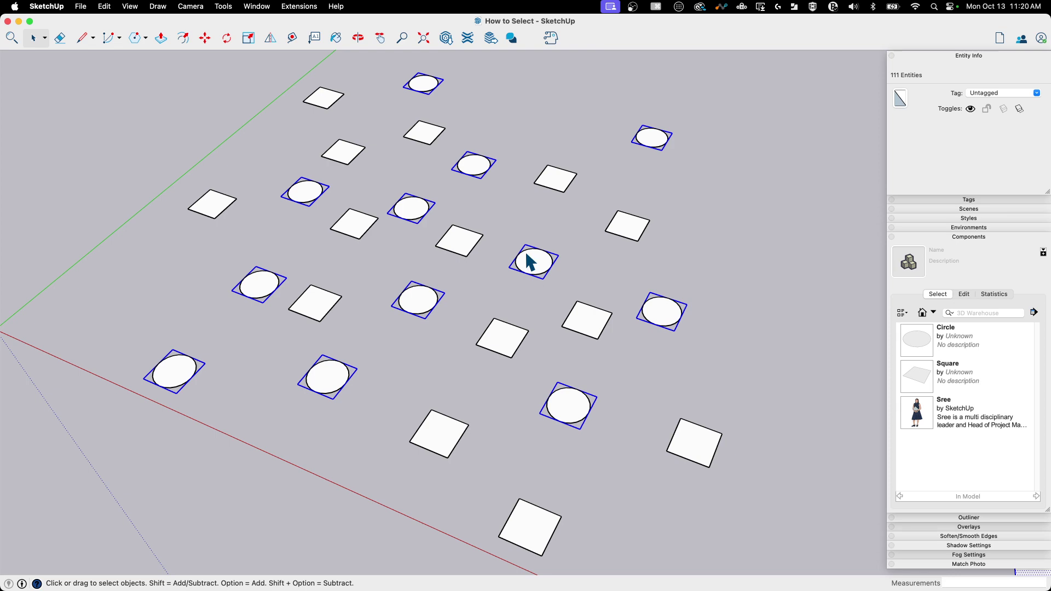
Step: Enclose all the circles and squares in a selection window and make them into one group
{"action": "scroll", "coordinate": [458, 241], "scroll_direction": "down", "scroll_amount": 6}
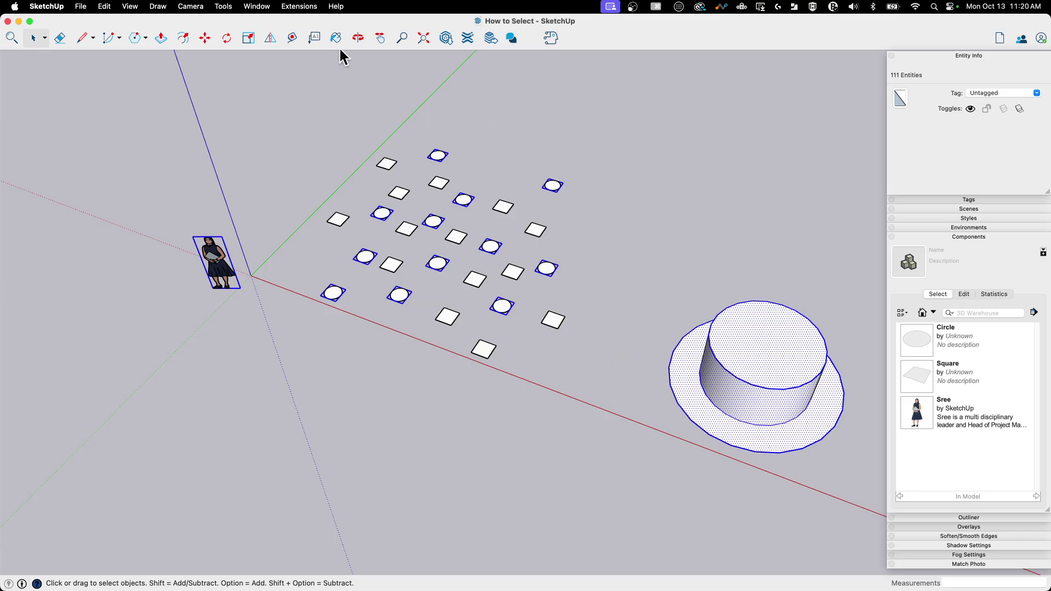
{"action": "middle_click_drag", "start_coordinate": [334, 331], "coordinate": [394, 328]}
{"action": "left_click", "coordinate": [290, 130]}
{"action": "left_click_drag", "start_coordinate": [270, 118], "coordinate": [602, 444]}
{"action": "right_click", "coordinate": [509, 271]}
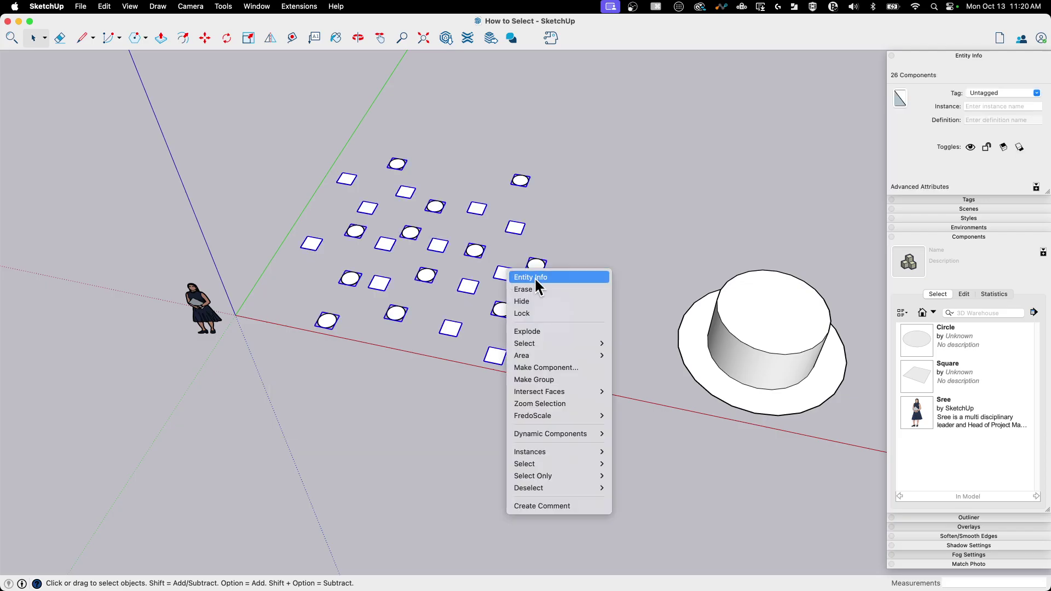
{"action": "left_click", "coordinate": [553, 378]}
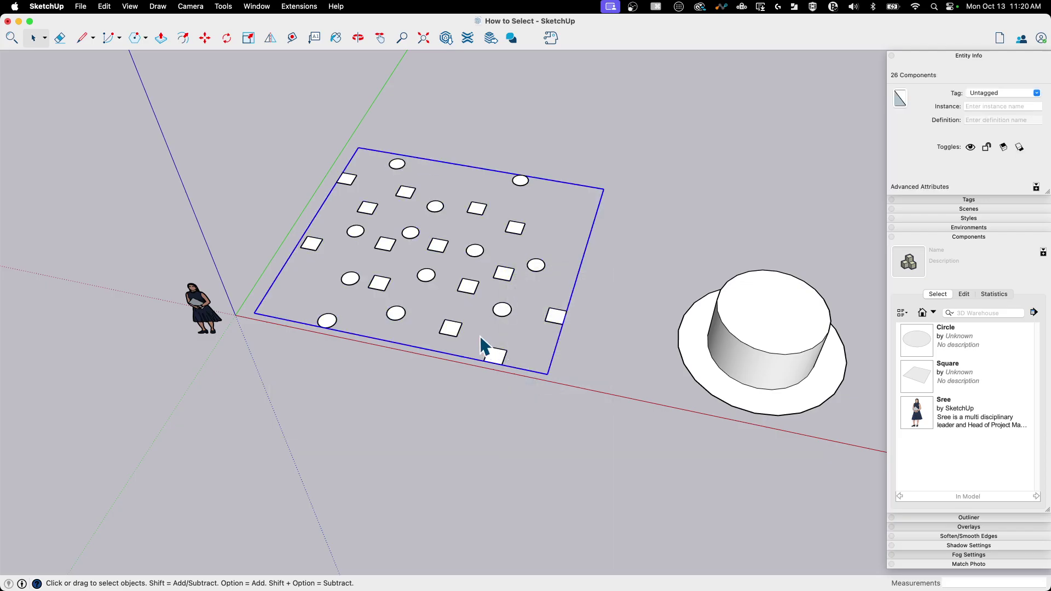
Step: Open the new group for editing and select all instances of the Square component
{"action": "double_click", "coordinate": [436, 247]}
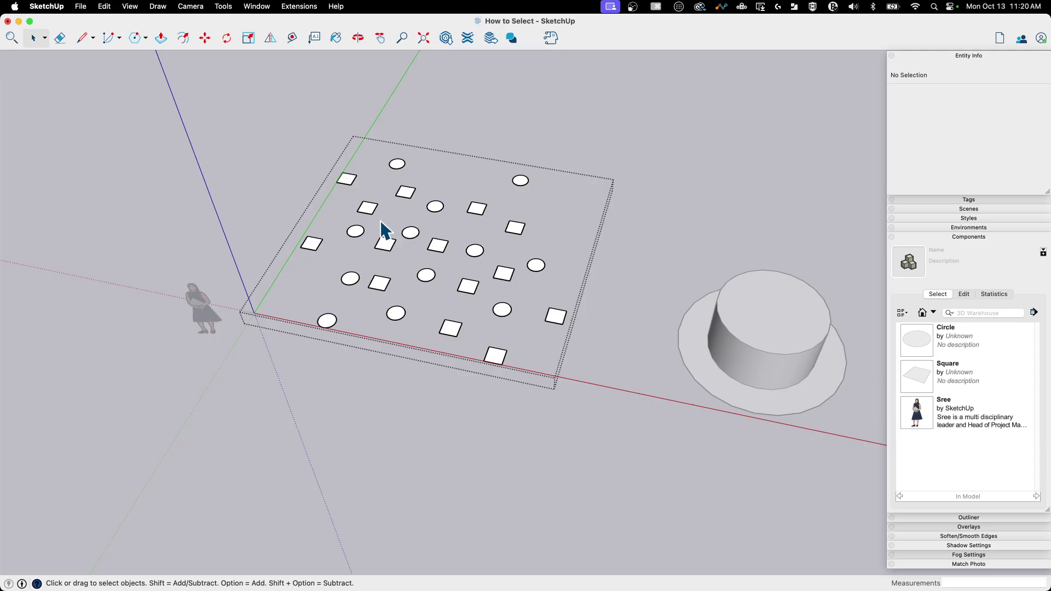
{"action": "right_click", "coordinate": [344, 174]}
{"action": "mouse_move", "coordinate": [398, 285]}
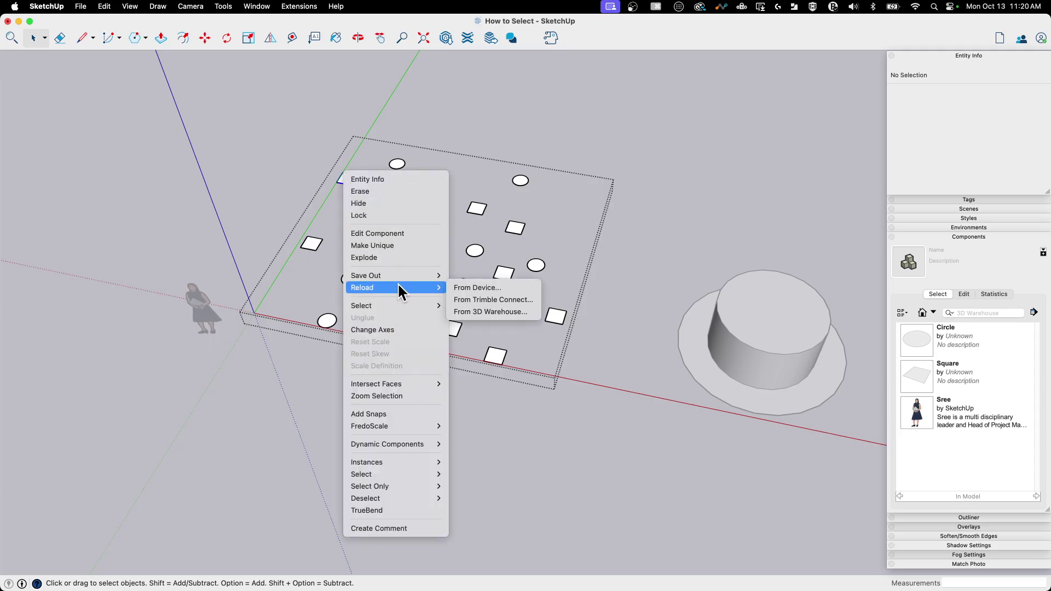
{"action": "mouse_move", "coordinate": [397, 304]}
{"action": "left_click", "coordinate": [487, 313]}
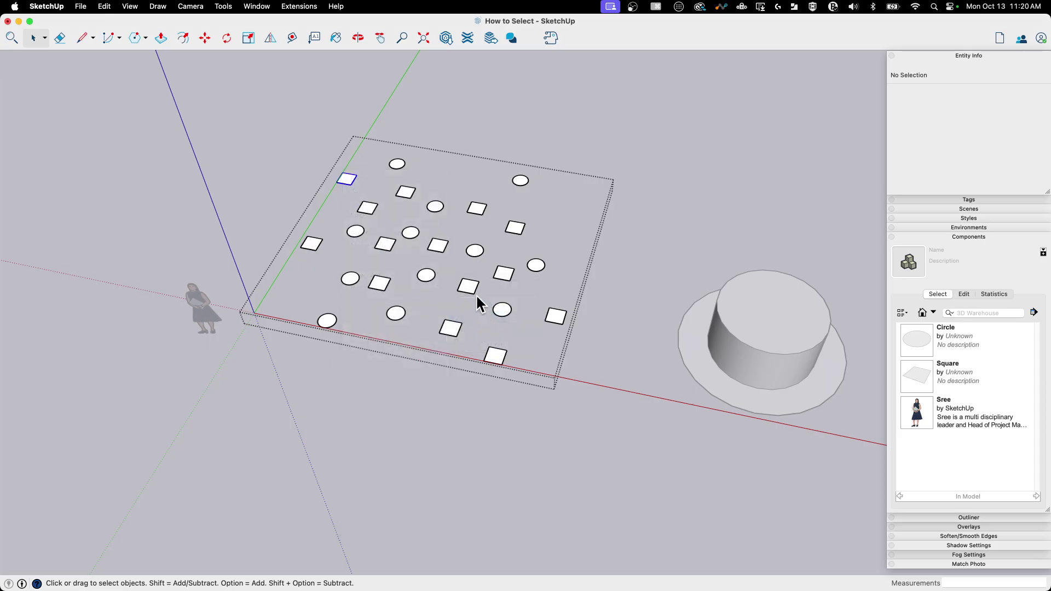
Step: Invert the selection inside the open group so that only its circles are selected
{"action": "right_click", "coordinate": [437, 245]}
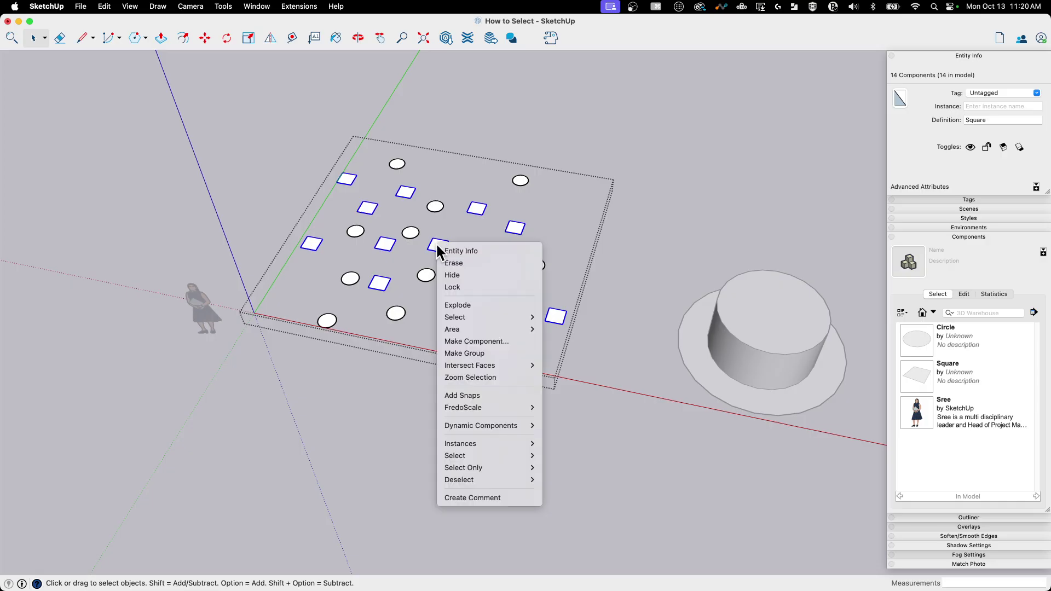
{"action": "mouse_move", "coordinate": [491, 318]}
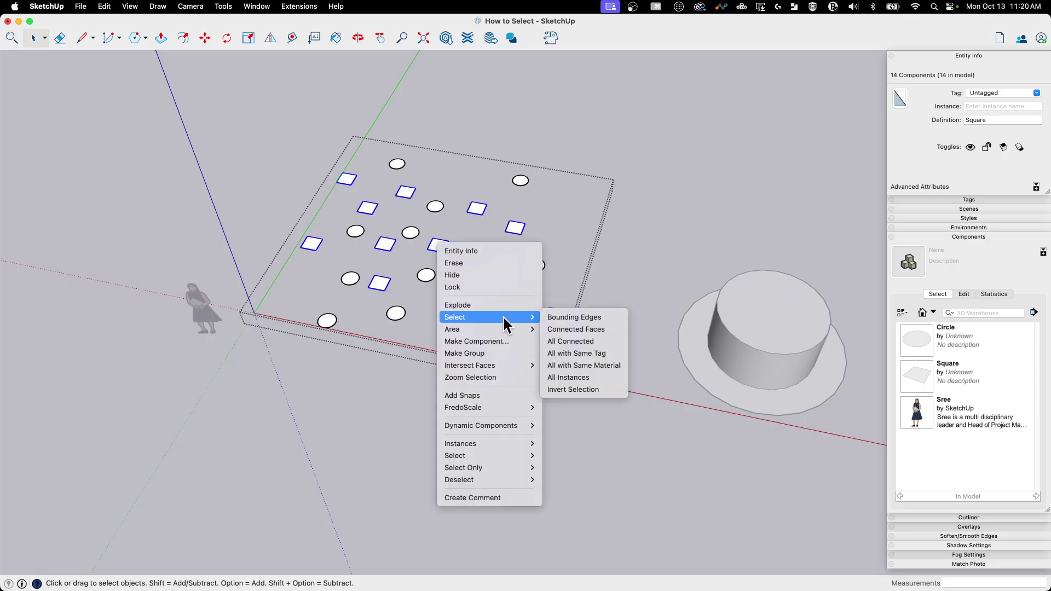
{"action": "left_click", "coordinate": [591, 390]}
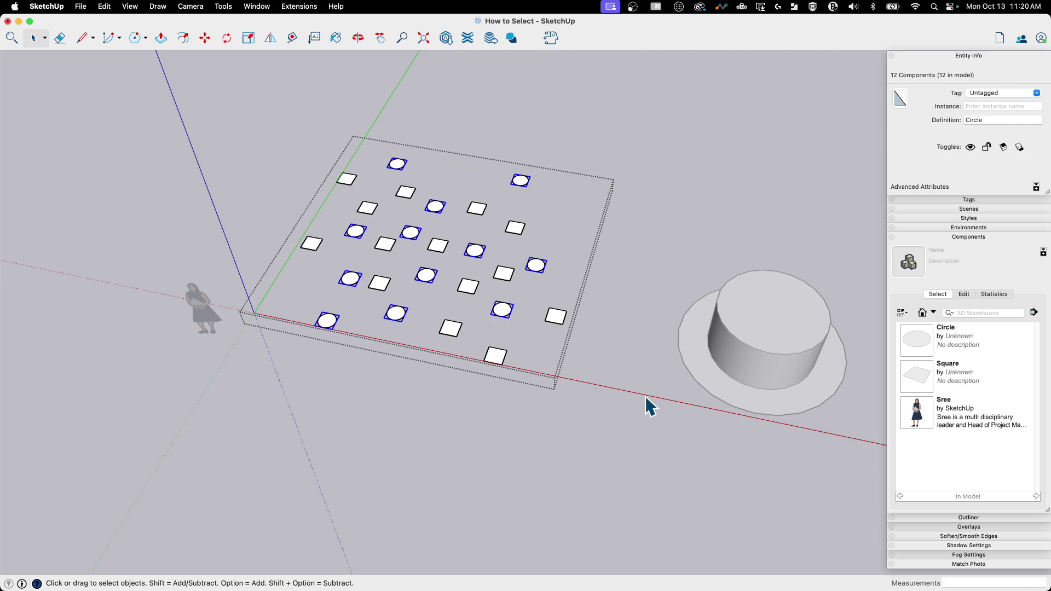
Step: Clear the circle selection and close the group of shapes
{"action": "middle_click_drag", "start_coordinate": [394, 368], "coordinate": [400, 405]}
{"action": "scroll", "coordinate": [383, 169], "scroll_direction": "up", "scroll_amount": 2}
{"action": "middle_click_drag", "start_coordinate": [448, 508], "coordinate": [516, 290]}
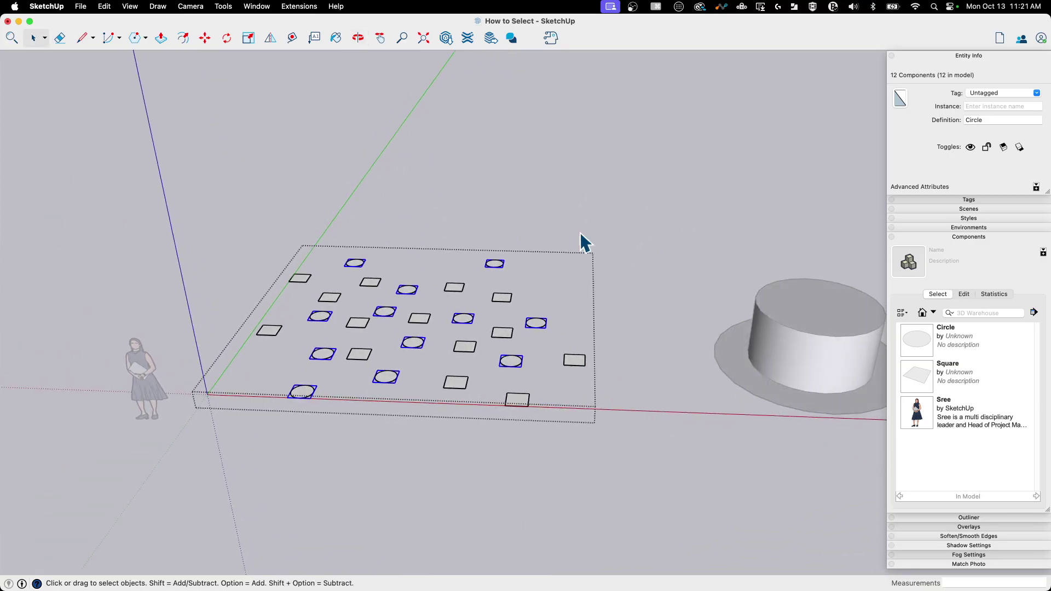
{"action": "middle_click_drag", "start_coordinate": [639, 467], "coordinate": [738, 321]}
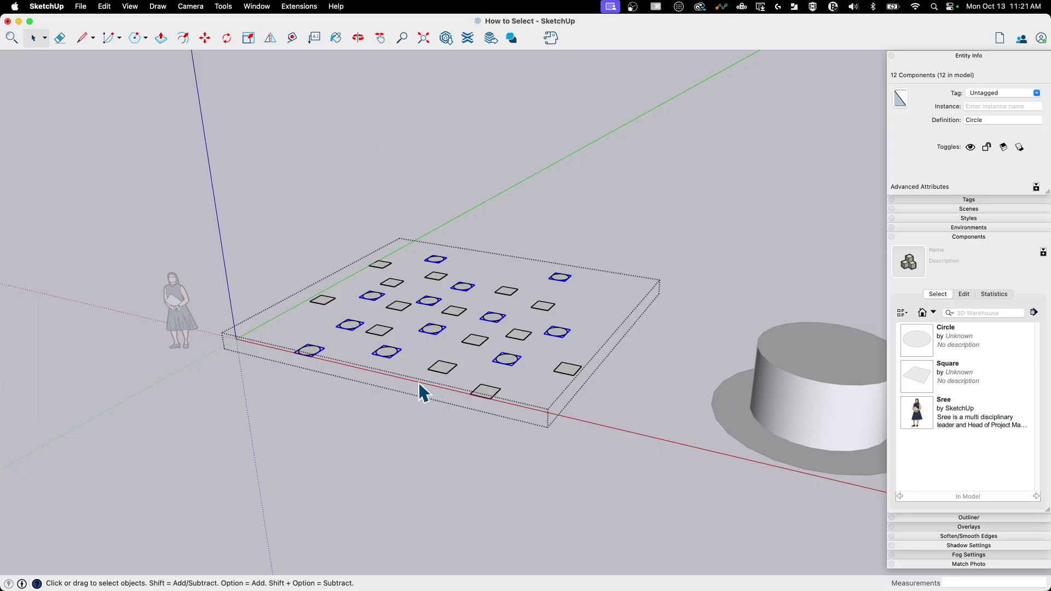
{"action": "left_click", "coordinate": [418, 188]}
{"action": "middle_click_drag", "start_coordinate": [302, 246], "coordinate": [623, 388]}
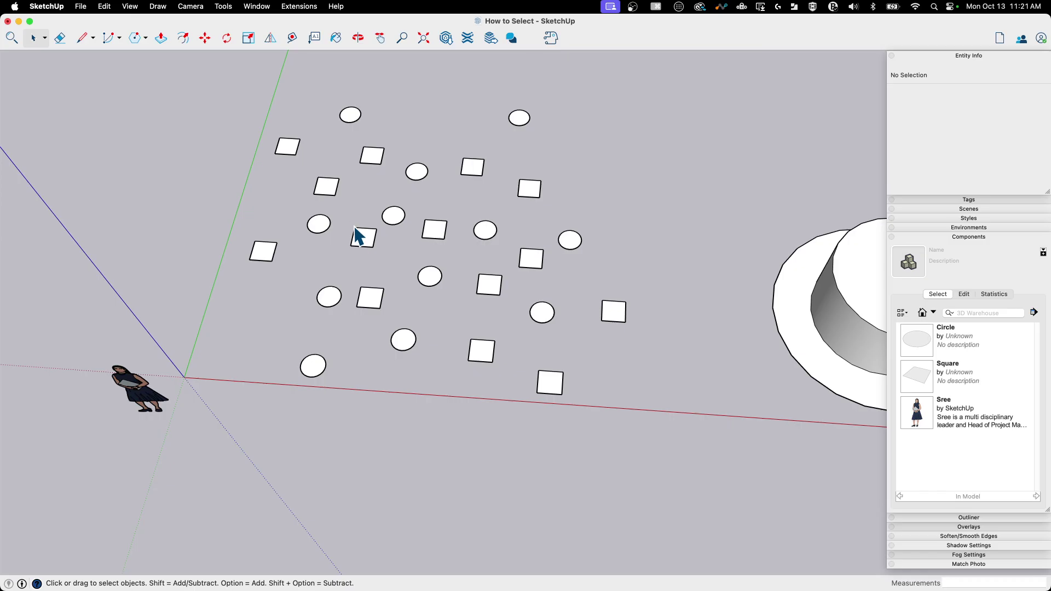
Step: Reopen the group of shapes for editing and select a single circle inside it
{"action": "left_click", "coordinate": [424, 179]}
{"action": "double_click", "coordinate": [419, 174]}
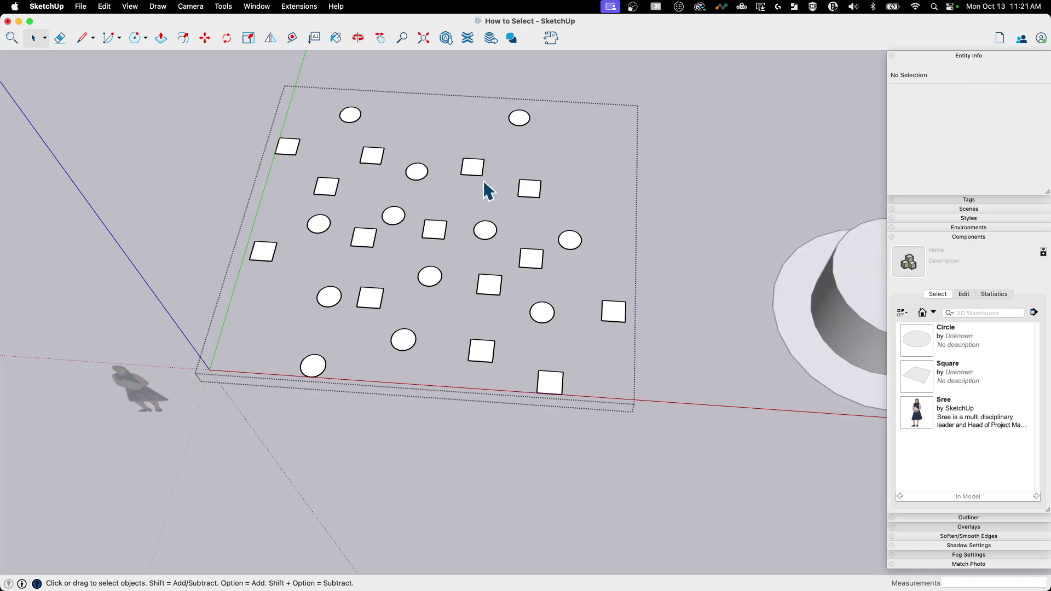
{"action": "left_click", "coordinate": [421, 175]}
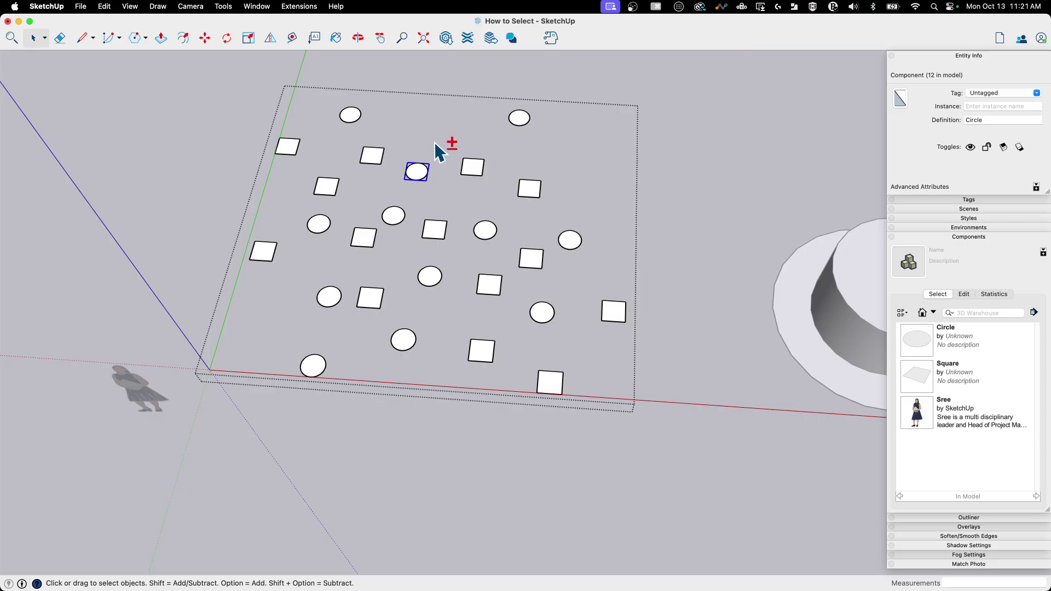
Step: Add the group's remaining circles to the selection one by one and close the group
{"action": "left_click", "coordinate": [351, 113], "text": "shift"}
{"action": "left_click", "coordinate": [319, 225], "text": "shift"}
{"action": "left_click", "coordinate": [330, 297], "text": "shift"}
{"action": "left_click", "coordinate": [315, 365], "text": "shift"}
{"action": "left_click", "coordinate": [404, 344], "text": "shift"}
{"action": "left_click", "coordinate": [429, 276], "text": "shift"}
{"action": "left_click", "coordinate": [393, 218], "text": "shift"}
{"action": "left_click", "coordinate": [492, 234], "text": "shift"}
{"action": "left_click", "coordinate": [544, 311], "text": "shift"}
{"action": "left_click", "coordinate": [570, 241], "text": "shift"}
{"action": "left_click", "coordinate": [520, 121], "text": "shift"}
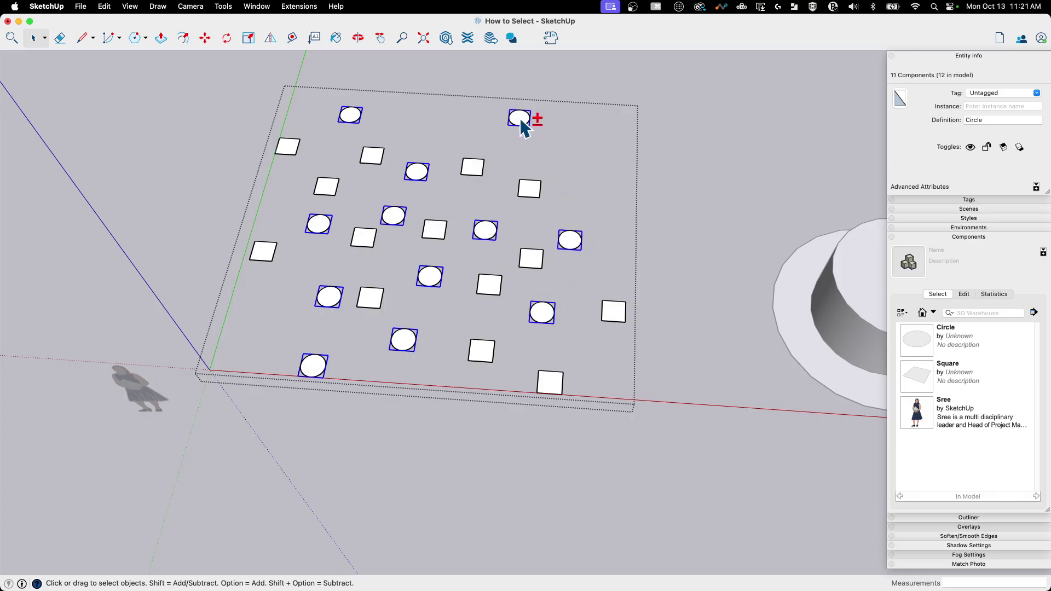
{"action": "middle_click_drag", "start_coordinate": [593, 268], "coordinate": [498, 132]}
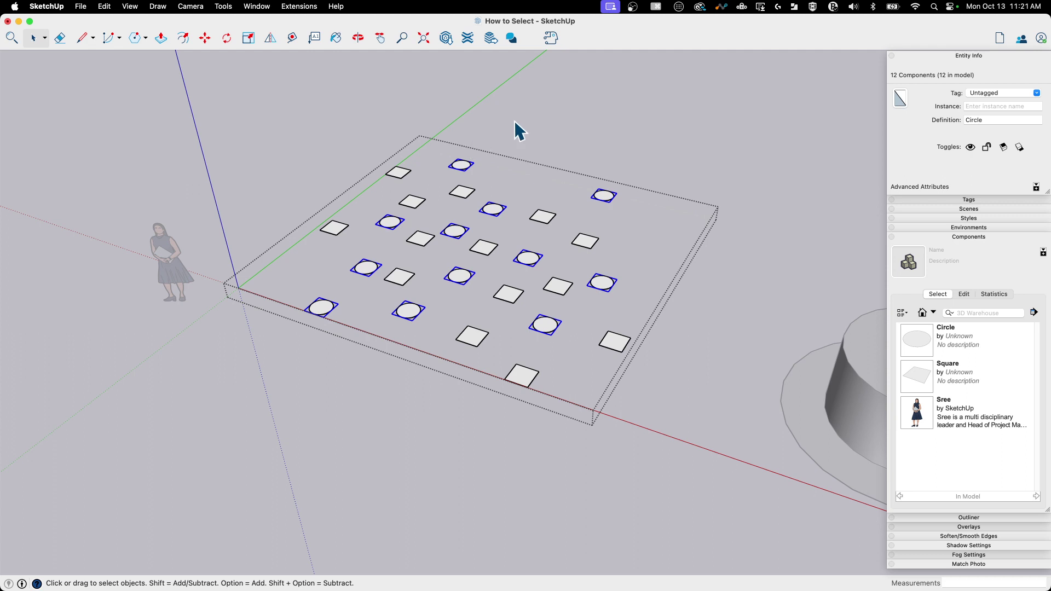
{"action": "left_click", "coordinate": [527, 107]}
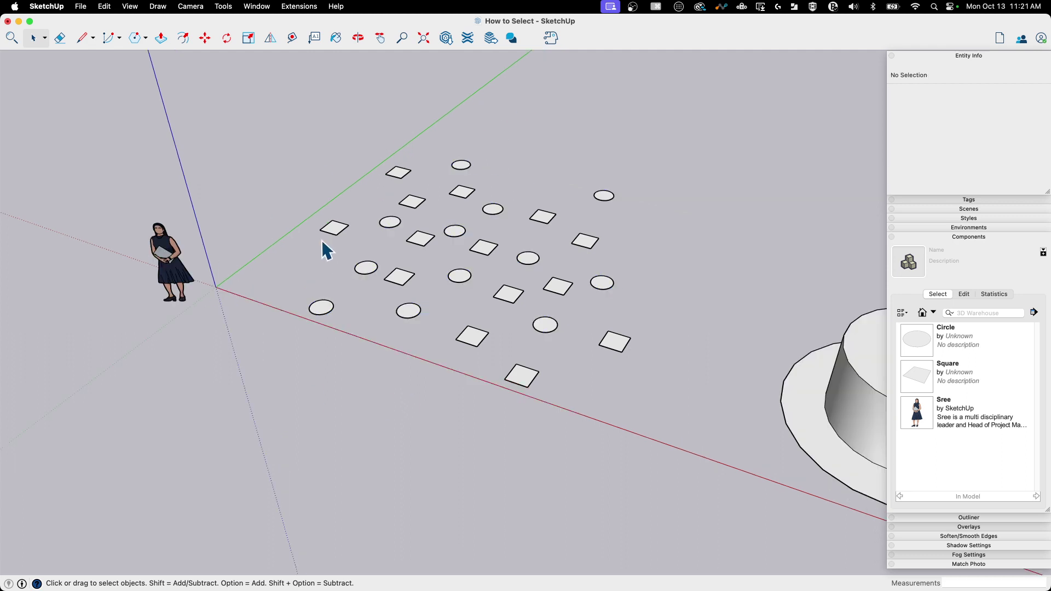
Step: Select the curved side surface of the hat-shaped solid
{"action": "scroll", "coordinate": [356, 246], "scroll_direction": "down", "scroll_amount": 2}
{"action": "scroll", "coordinate": [346, 216], "scroll_direction": "down", "scroll_amount": 3}
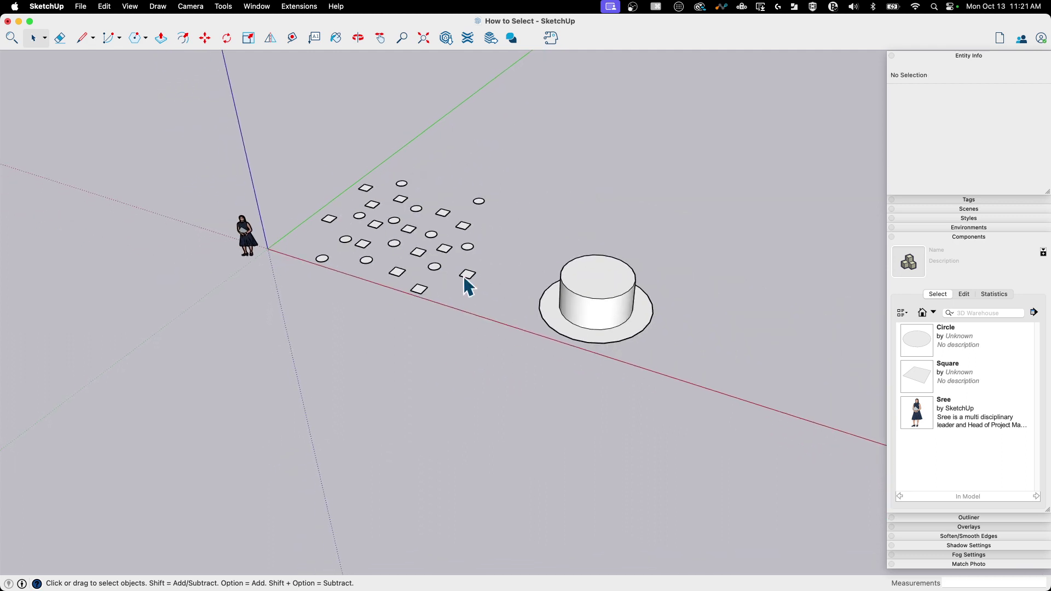
{"action": "scroll", "coordinate": [593, 332], "scroll_direction": "up", "scroll_amount": 4}
{"action": "left_click", "coordinate": [592, 327]}
{"action": "middle_click_drag", "start_coordinate": [570, 358], "coordinate": [567, 364]}
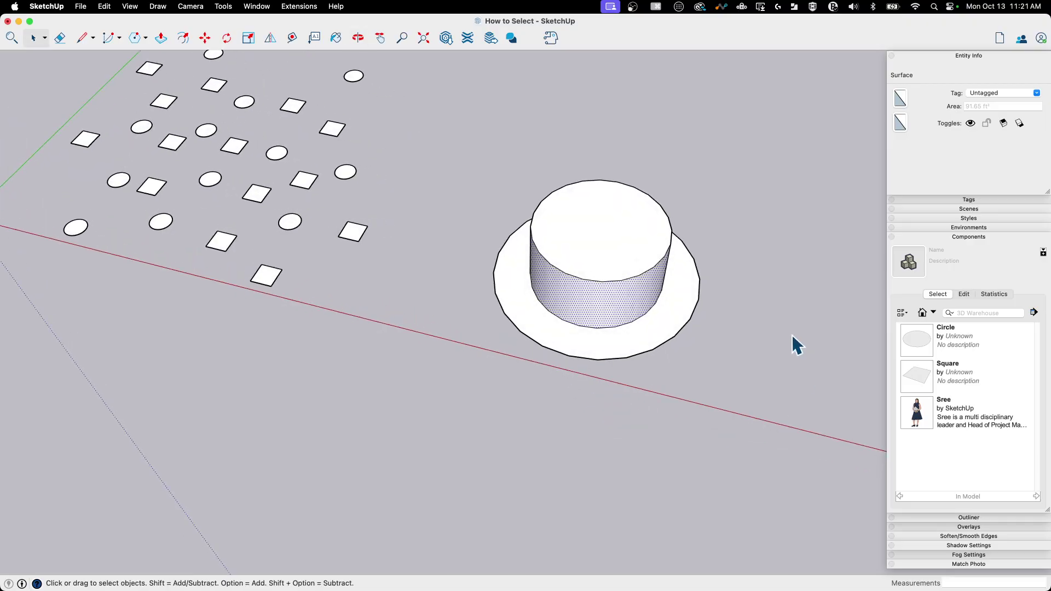
Step: Select individual edge segments one at a time around the hat's brim and the crown's top rim
{"action": "scroll", "coordinate": [691, 311], "scroll_direction": "up", "scroll_amount": 3}
{"action": "middle_click_drag", "start_coordinate": [470, 192], "coordinate": [524, 295]}
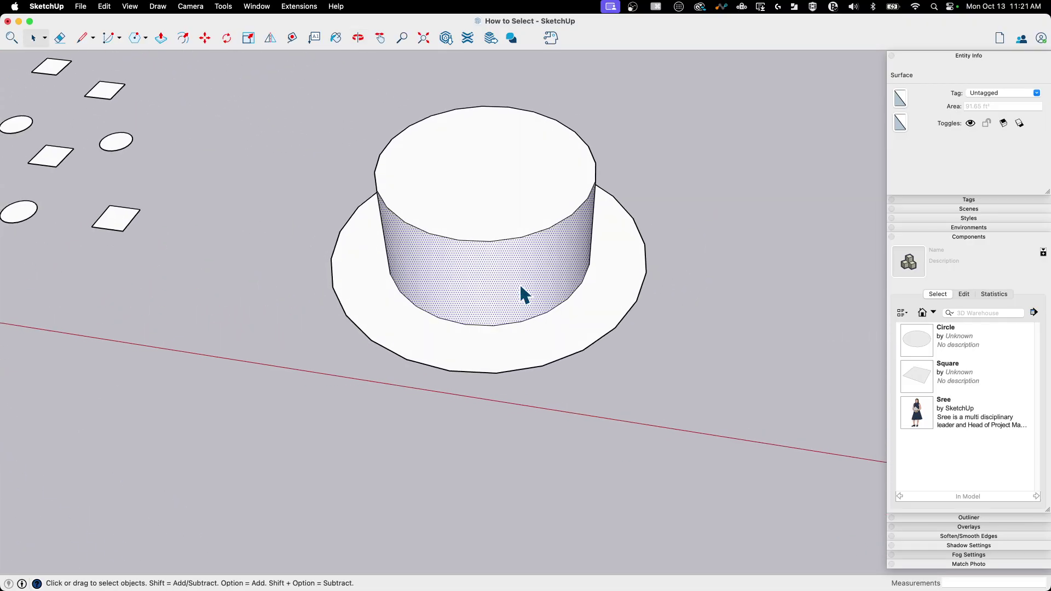
{"action": "left_click", "coordinate": [453, 321]}
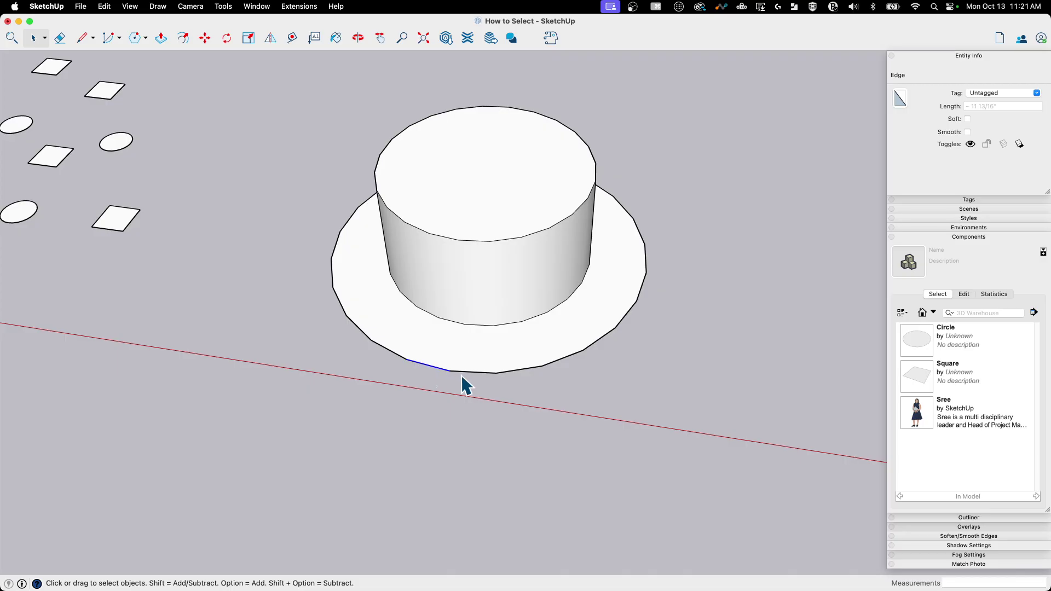
{"action": "left_click", "coordinate": [561, 359]}
{"action": "left_click", "coordinate": [634, 311]}
{"action": "left_click", "coordinate": [463, 241]}
{"action": "left_click", "coordinate": [492, 240]}
{"action": "left_click", "coordinate": [542, 233]}
Step: Select four adjoining edge segments where the hat's crown meets the brim and clear the selection
{"action": "middle_click_drag", "start_coordinate": [613, 464], "coordinate": [448, 430]}
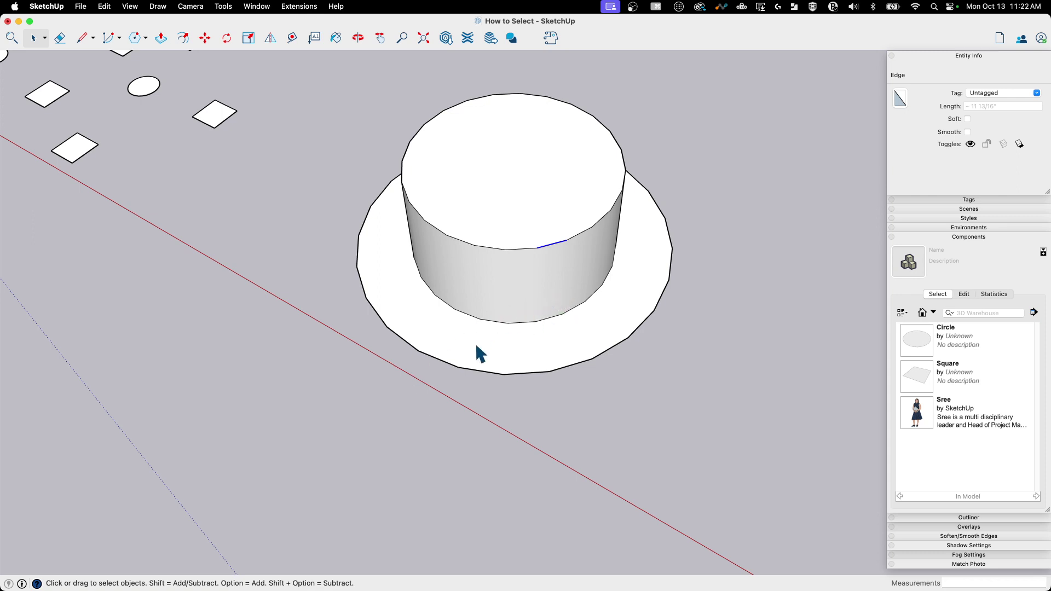
{"action": "left_click", "coordinate": [520, 323]}
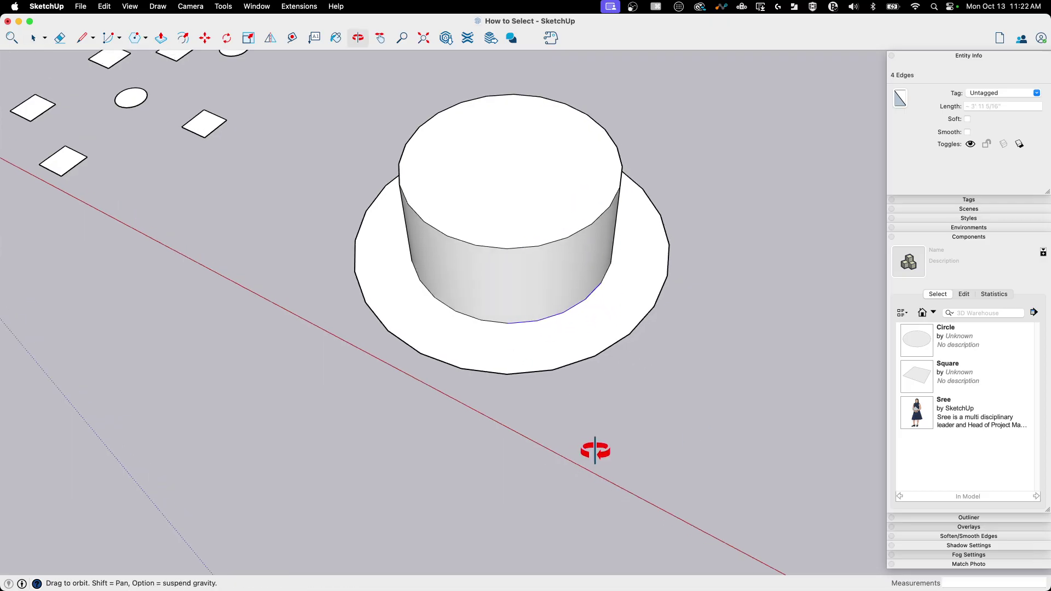
{"action": "left_click", "coordinate": [680, 422]}
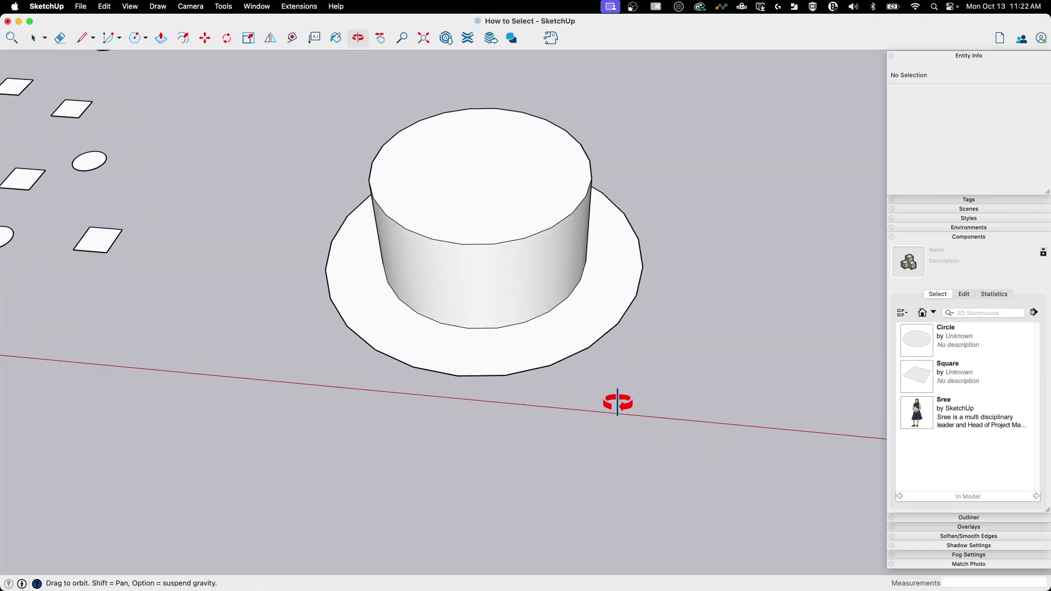
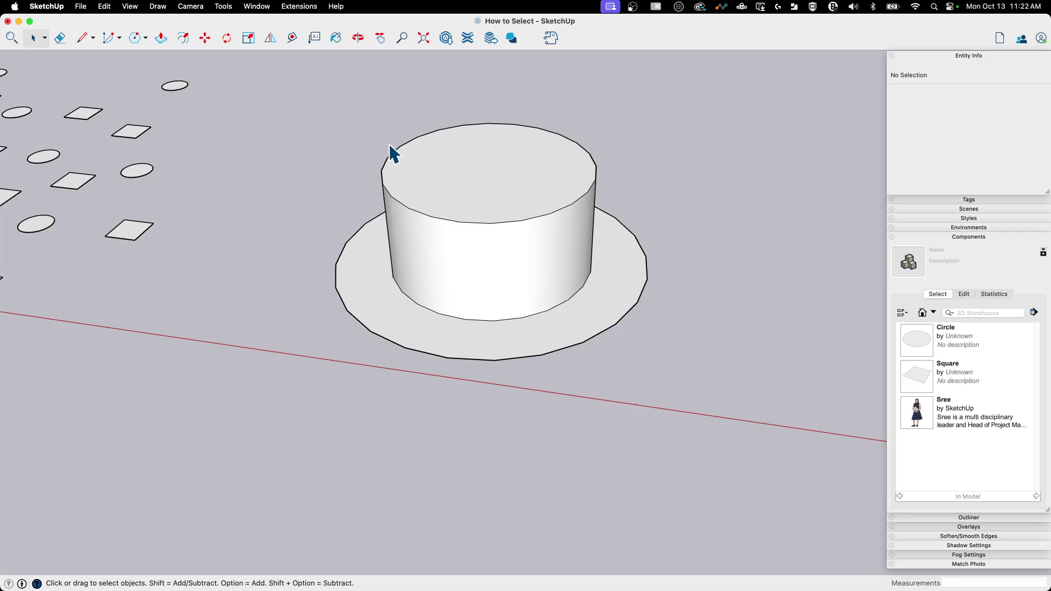
Step: Select the crown's top face with its bounding edges, remove the face from the selection, and clear the selection
{"action": "double_click", "coordinate": [483, 148]}
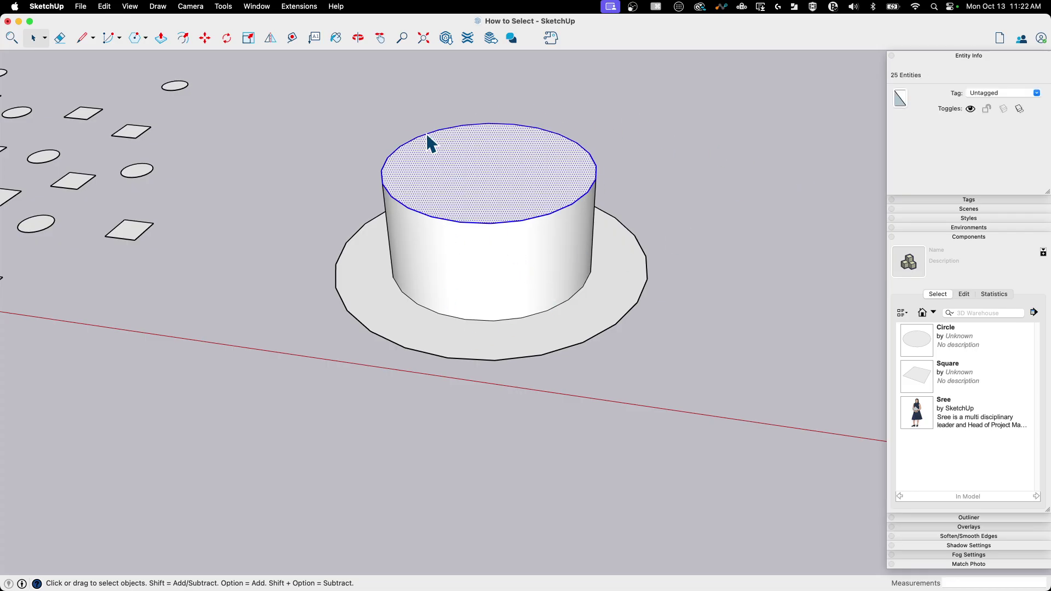
{"action": "left_click", "coordinate": [470, 170], "text": "shift"}
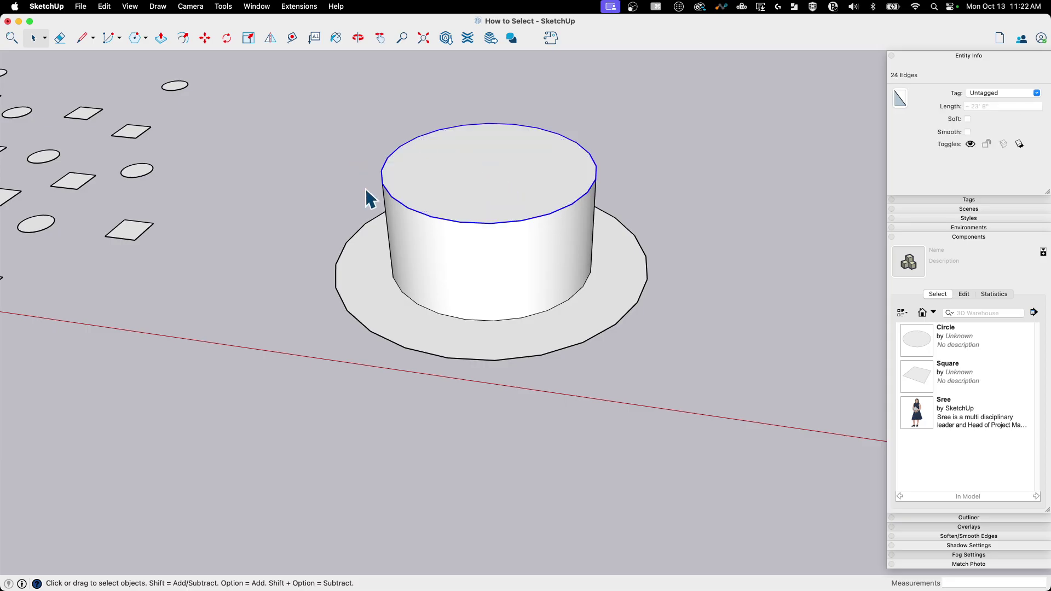
{"action": "middle_click_drag", "start_coordinate": [427, 416], "coordinate": [758, 222]}
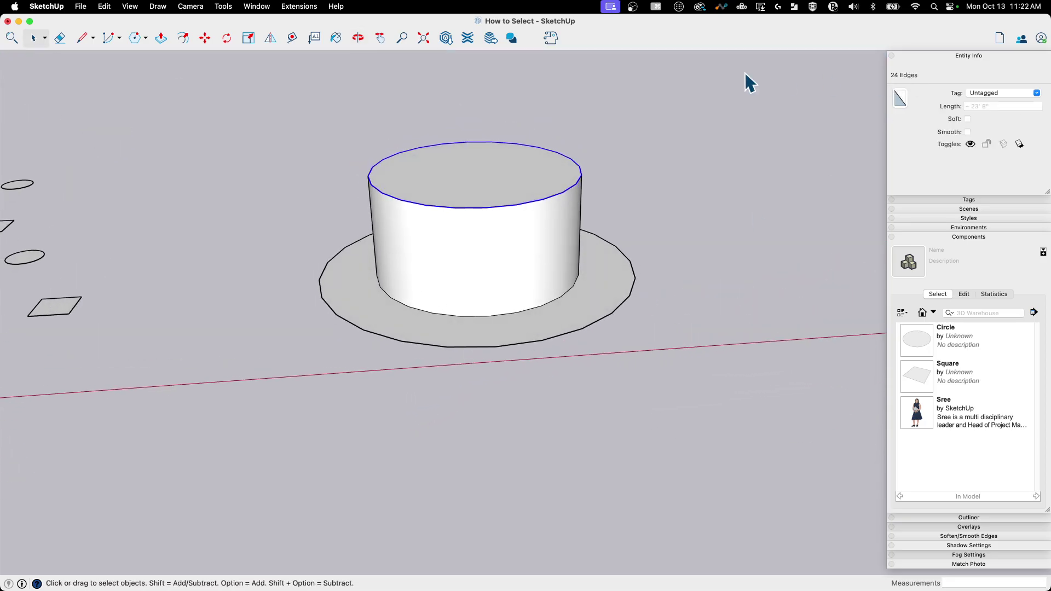
{"action": "left_click", "coordinate": [679, 432]}
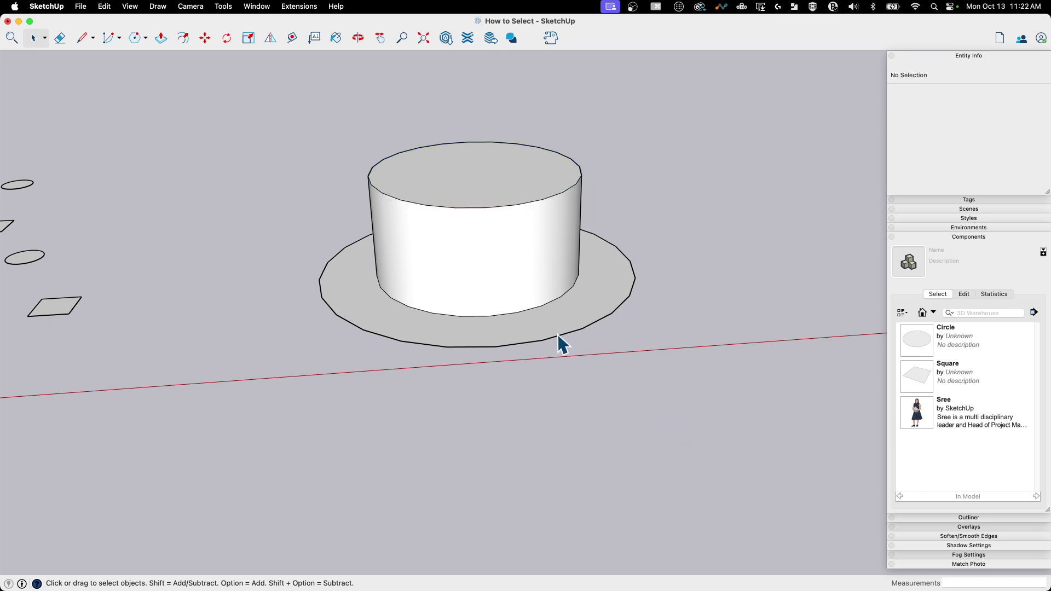
Step: Box-select the top of the hat's crown and deselect the face so only its rim edges stay selected
{"action": "middle_click_drag", "start_coordinate": [576, 399], "coordinate": [535, 281]}
{"action": "left_click_drag", "start_coordinate": [335, 146], "coordinate": [645, 189]}
{"action": "middle_click_drag", "start_coordinate": [645, 190], "coordinate": [518, 415]}
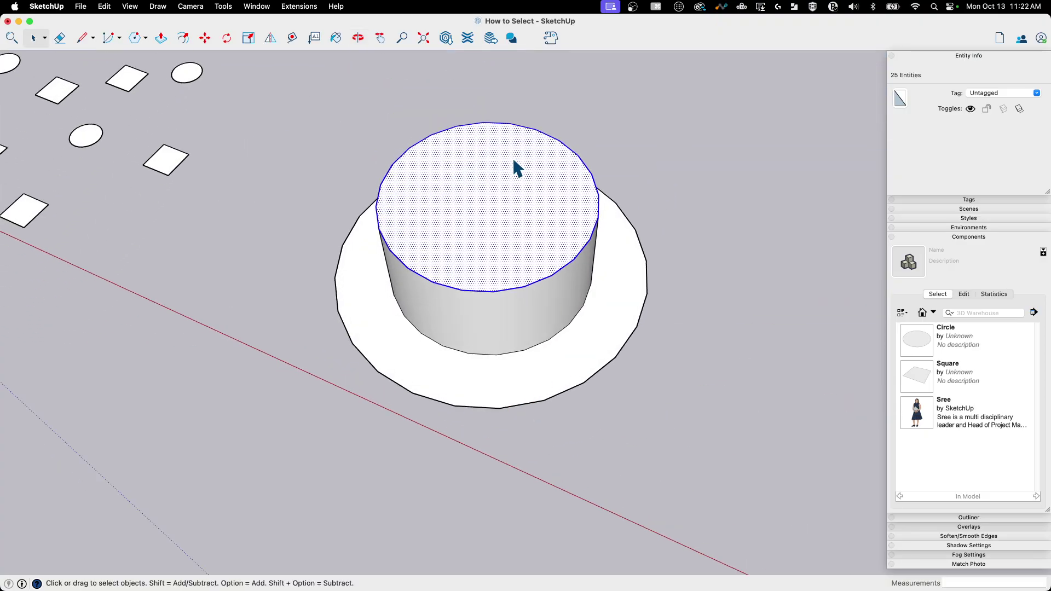
{"action": "left_click", "coordinate": [591, 265], "text": "shift"}
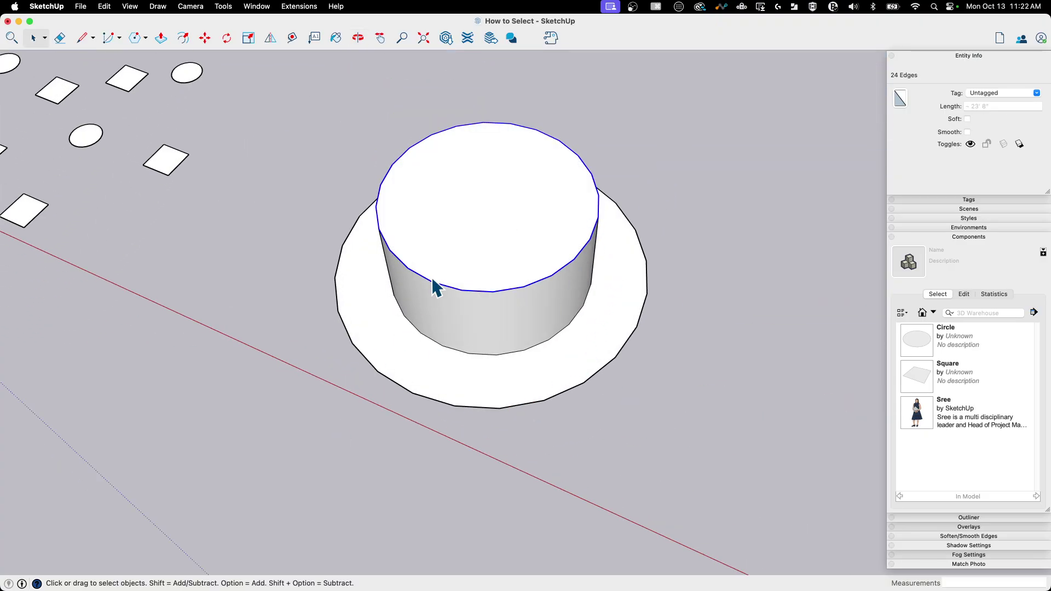
Step: Select one outer edge segment of the brim, its adjoining face, and the brim face with all its bounding edges
{"action": "middle_click_drag", "start_coordinate": [377, 484], "coordinate": [553, 371]}
{"action": "middle_click_drag", "start_coordinate": [603, 399], "coordinate": [520, 463]}
{"action": "left_click", "coordinate": [547, 417]}
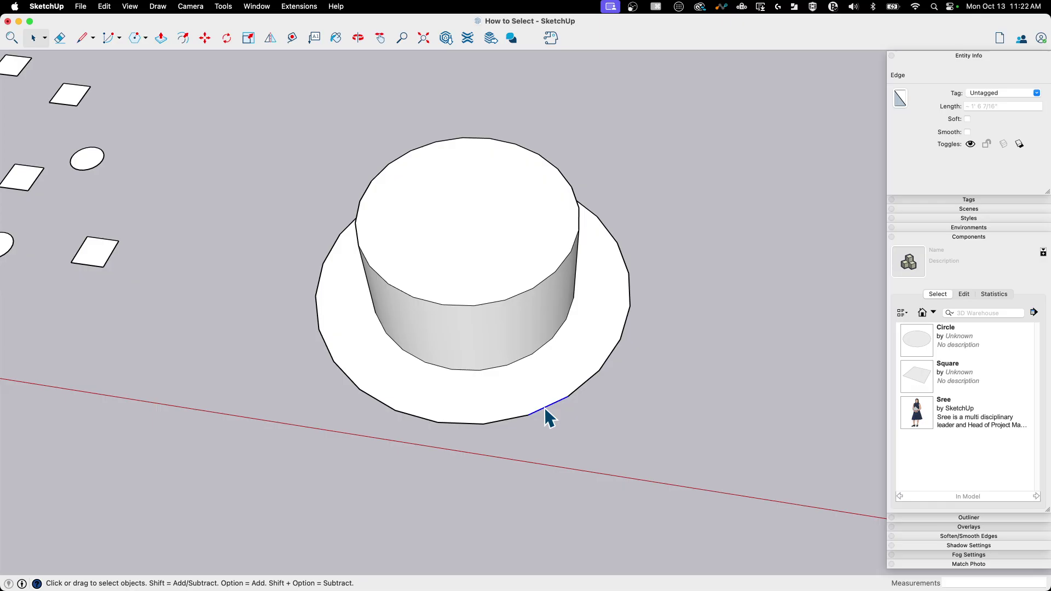
{"action": "double_click", "coordinate": [547, 418]}
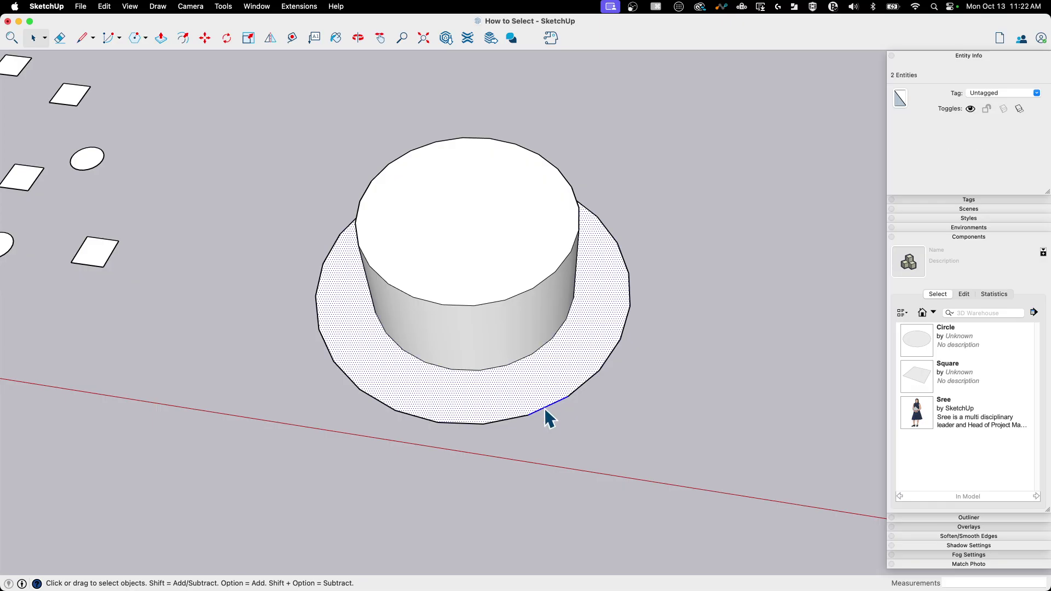
{"action": "left_click", "coordinate": [522, 387]}
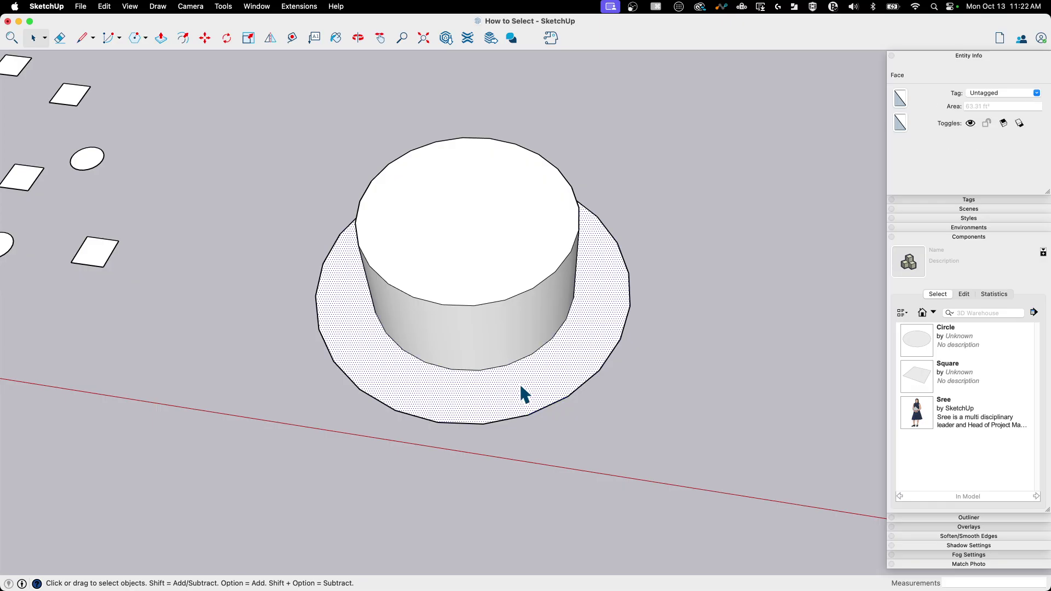
{"action": "double_click", "coordinate": [522, 393]}
{"action": "middle_click_drag", "start_coordinate": [544, 467], "coordinate": [469, 322]}
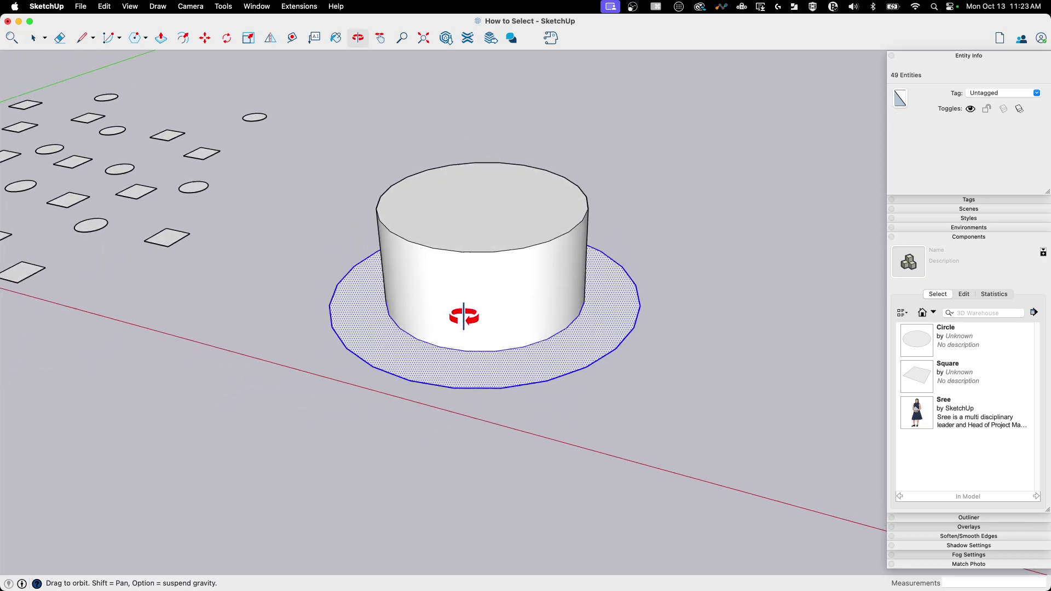
Step: Deselect the brim's face and inner edge segments, and weld the remaining outer brim edges into one curve
{"action": "scroll", "coordinate": [465, 406], "scroll_direction": "up", "scroll_amount": 5}
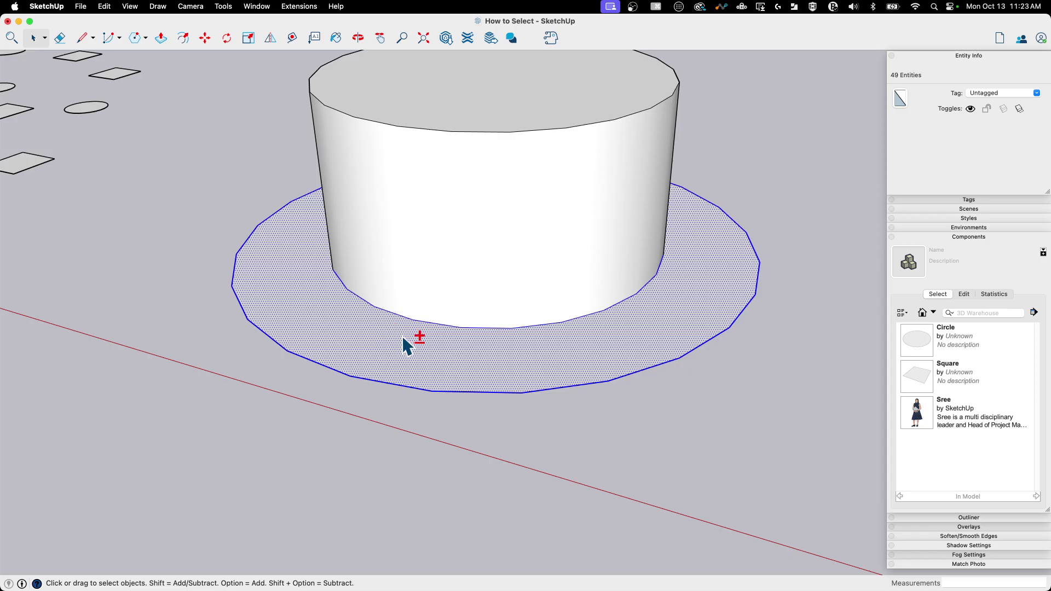
{"action": "left_click", "coordinate": [330, 322], "text": "shift"}
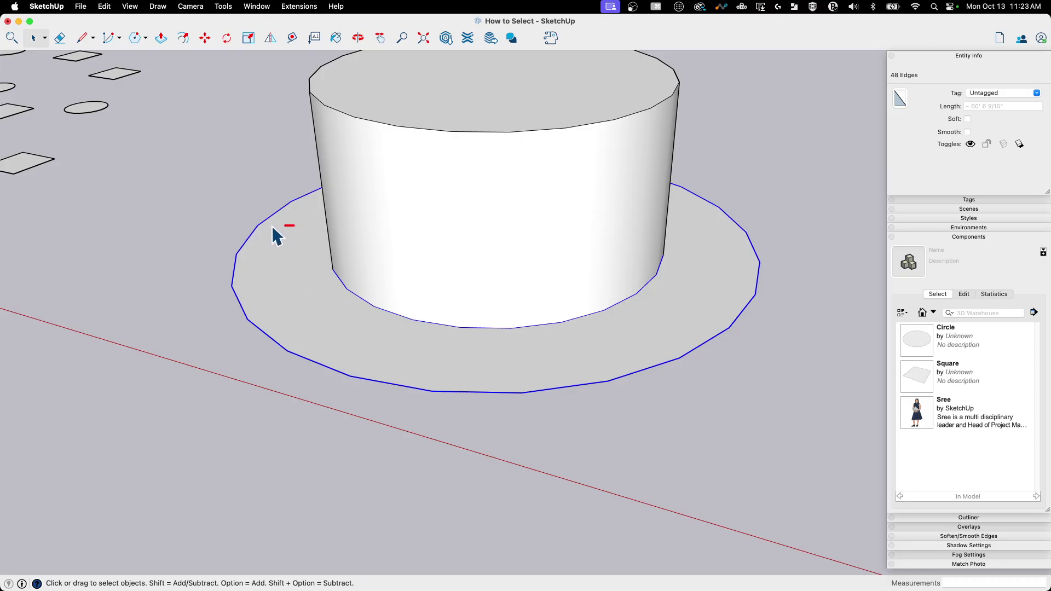
{"action": "left_click", "coordinate": [394, 313], "text": "shift"}
{"action": "left_click", "coordinate": [425, 324], "text": "alt+shift"}
{"action": "left_click", "coordinate": [477, 328], "text": "alt+shift"}
{"action": "right_click", "coordinate": [602, 381]}
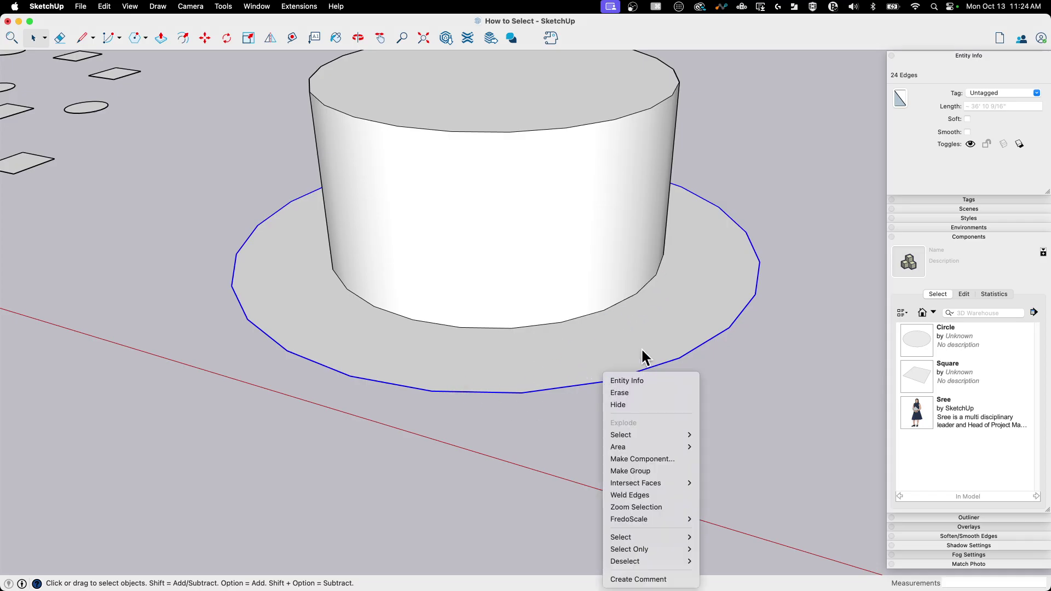
{"action": "left_click", "coordinate": [670, 499]}
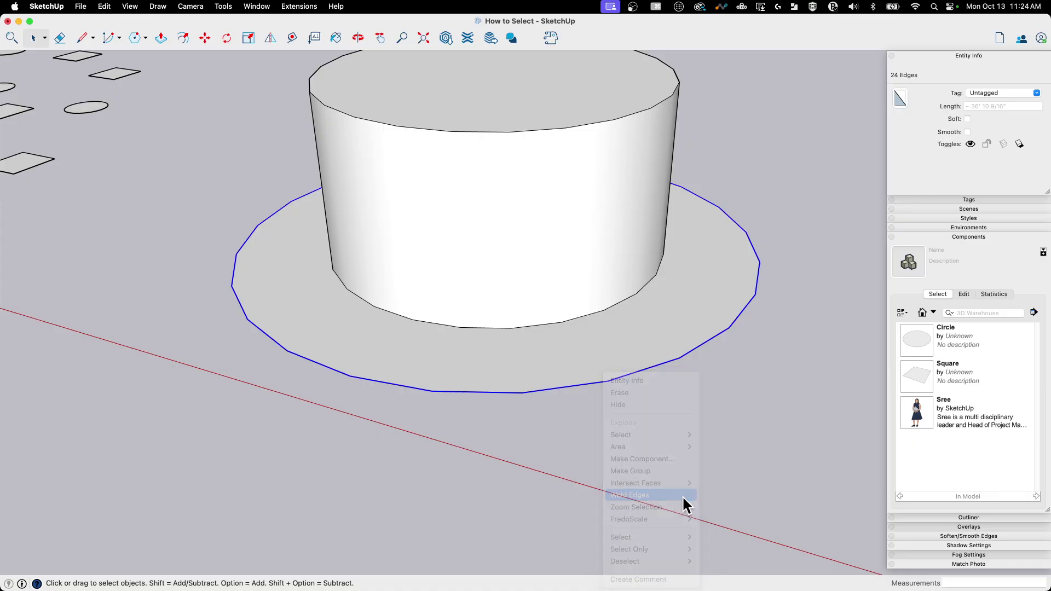
Step: Select the crown's top face with its edges, deselect the face, and weld the rim edges
{"action": "key", "text": "o"}
{"action": "left_click_drag", "start_coordinate": [608, 477], "coordinate": [605, 521]}
{"action": "key", "text": "space"}
{"action": "left_click", "coordinate": [494, 99]}
{"action": "scroll", "coordinate": [494, 183], "scroll_direction": "down", "scroll_amount": 3}
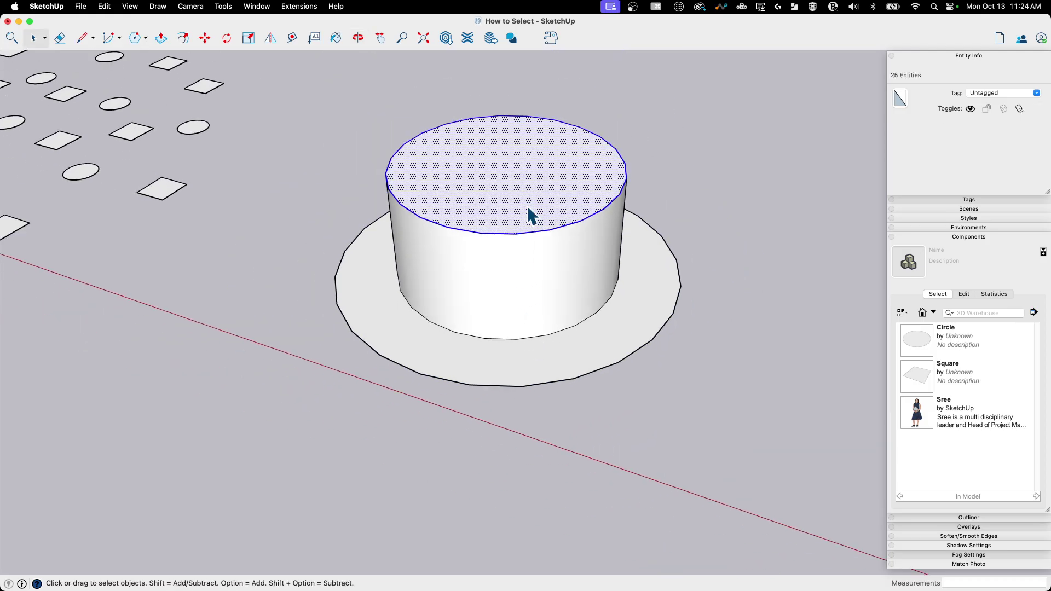
{"action": "left_click", "coordinate": [517, 192], "text": "shift"}
{"action": "left_click", "coordinate": [517, 192], "text": "shift"}
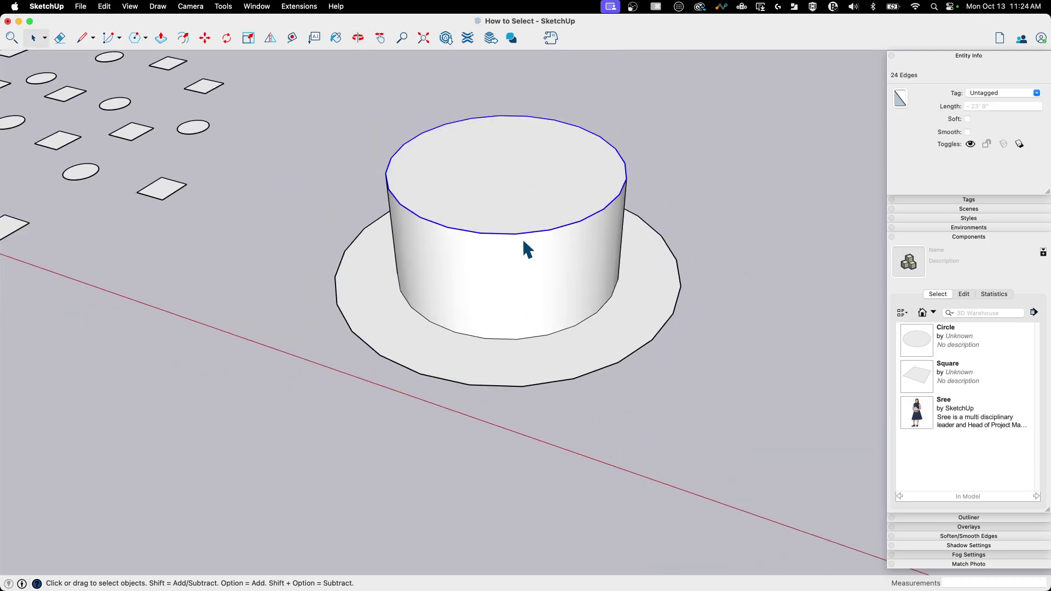
{"action": "right_click", "coordinate": [523, 231]}
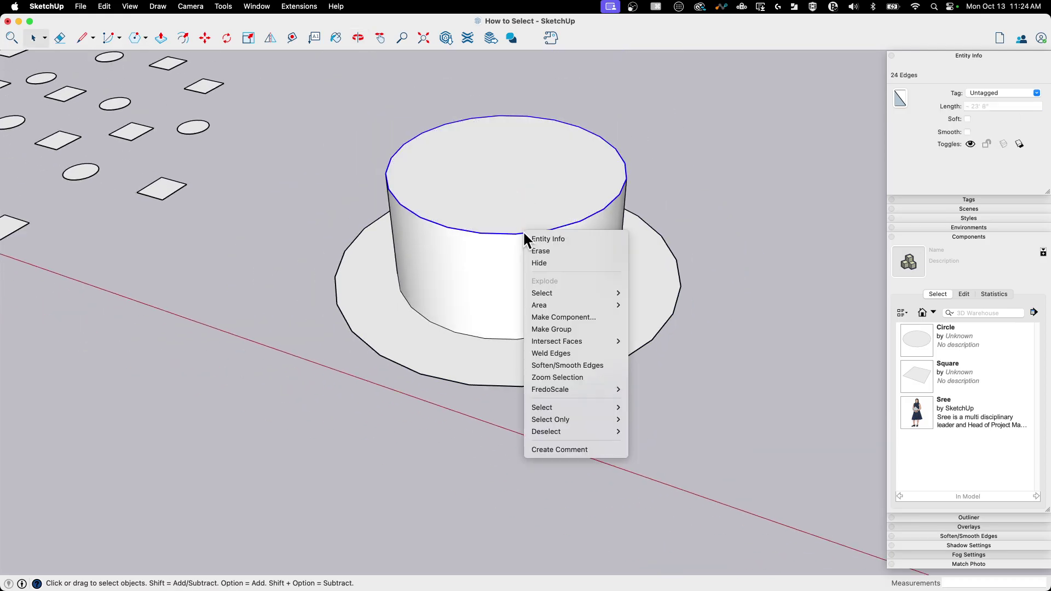
{"action": "left_click", "coordinate": [577, 353]}
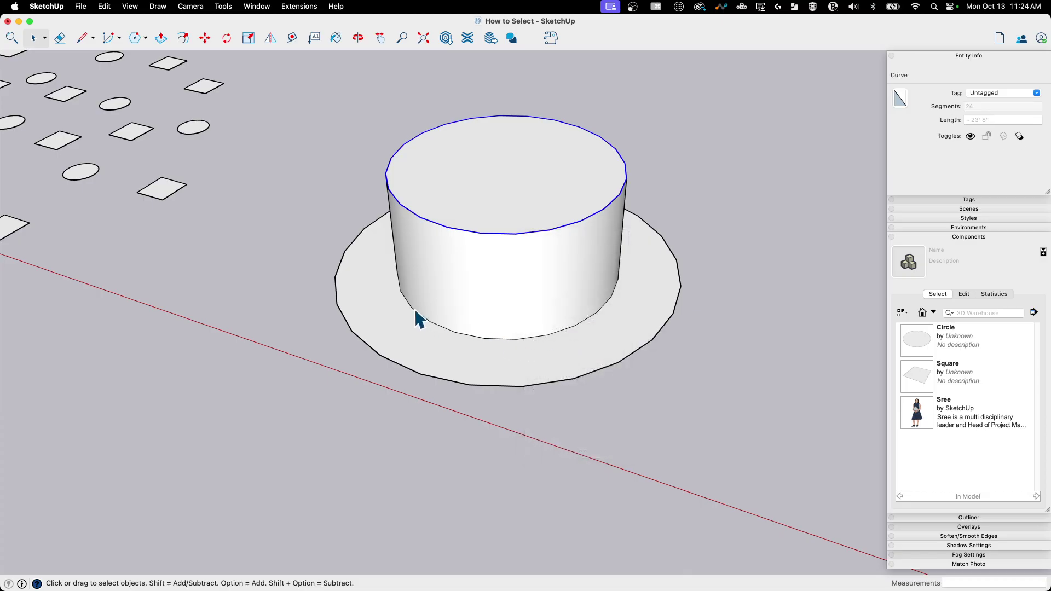
Step: Isolate the edge loop where the crown meets the brim by adding adjoining surfaces with their edges and subtracting the faces and welded curves
{"action": "scroll", "coordinate": [530, 386], "scroll_direction": "up", "scroll_amount": 3}
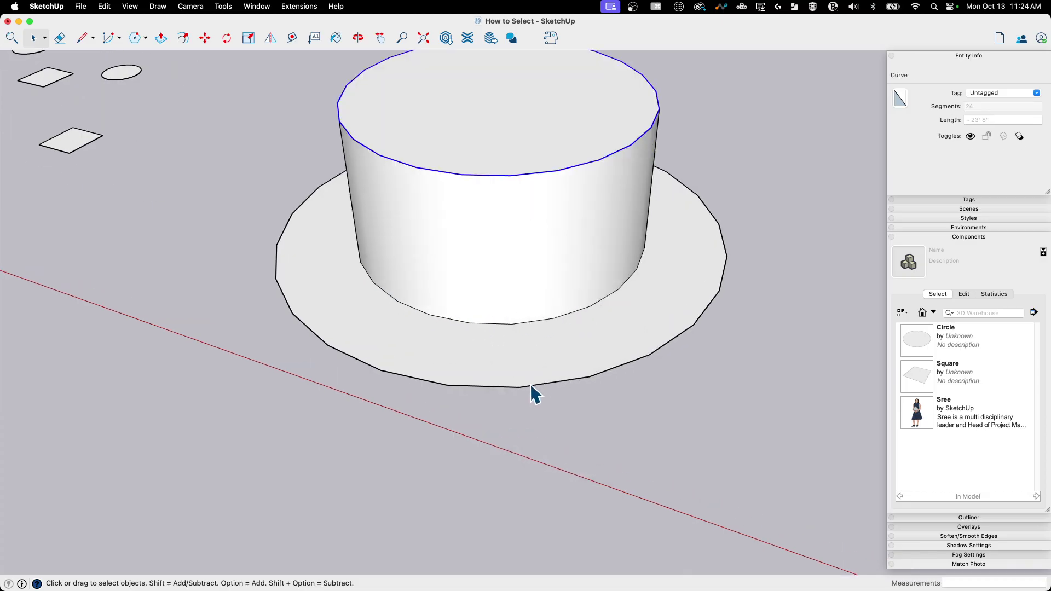
{"action": "double_click", "coordinate": [584, 342]}
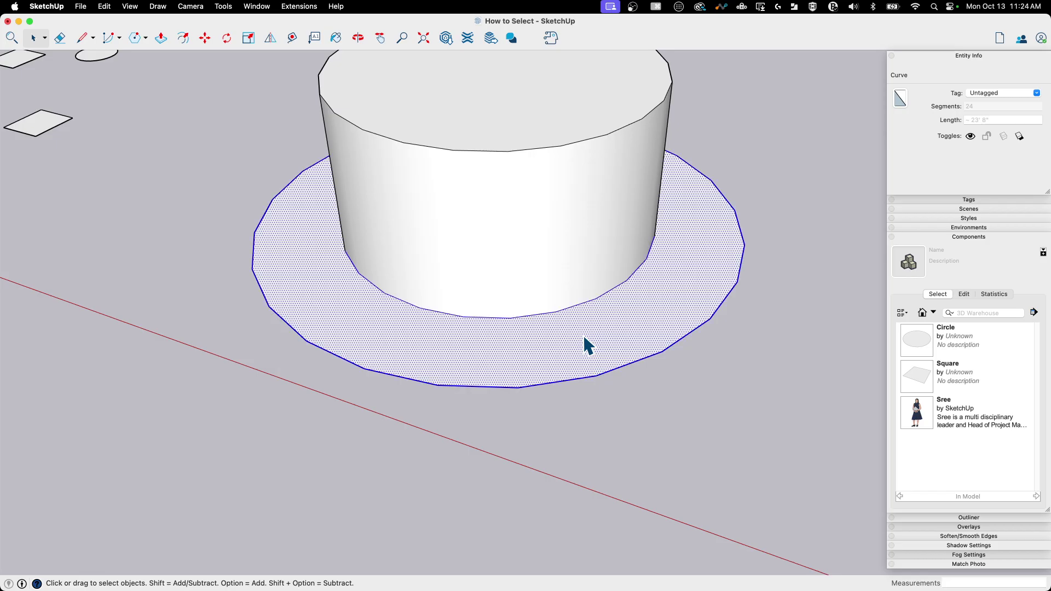
{"action": "double_click", "coordinate": [606, 372], "text": "shift"}
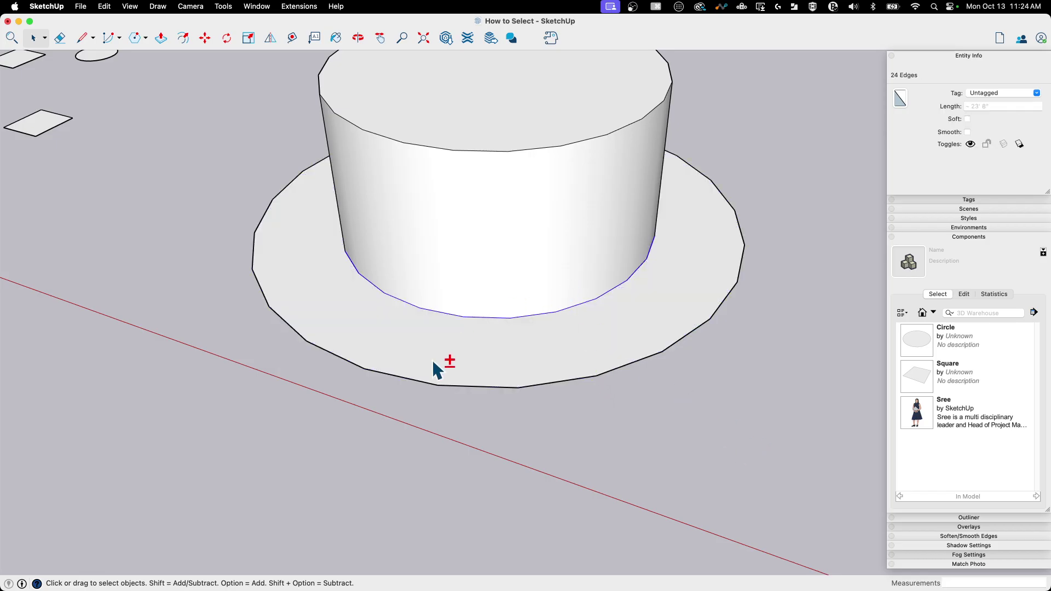
{"action": "double_click", "coordinate": [514, 241], "text": "shift"}
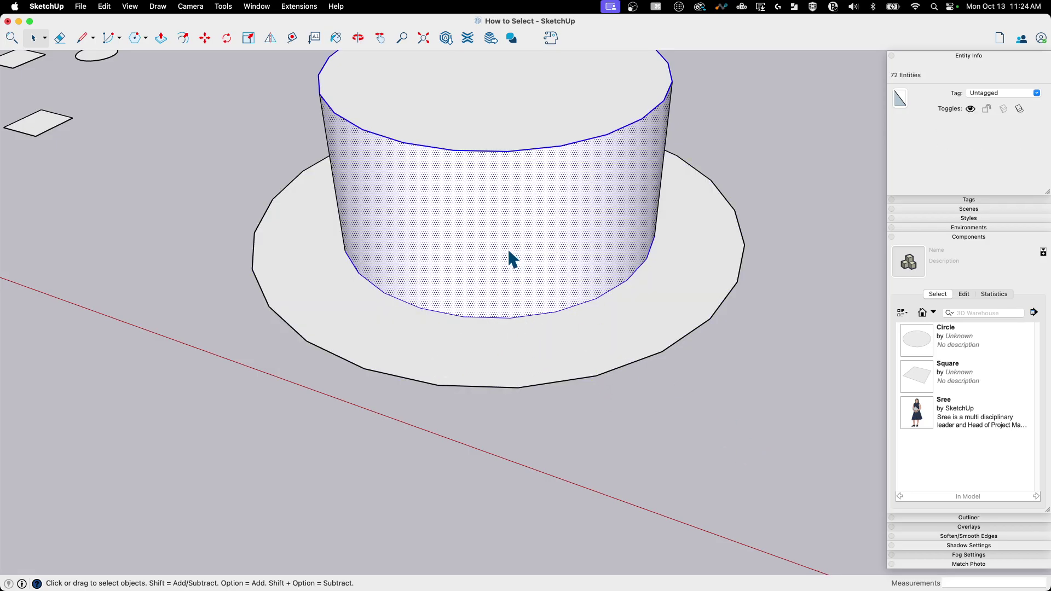
{"action": "left_click", "coordinate": [514, 239], "text": "shift"}
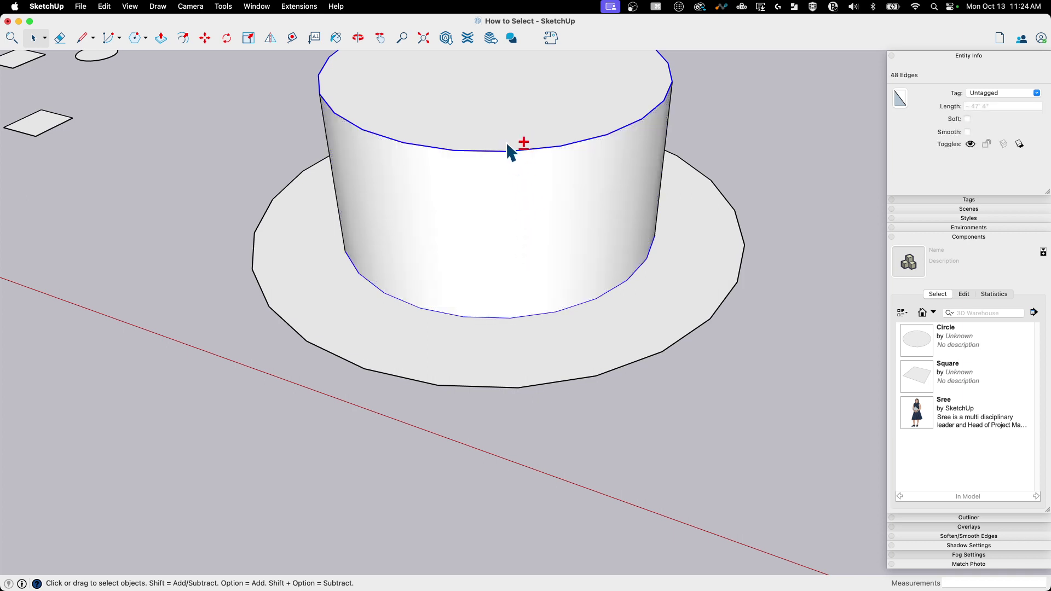
{"action": "double_click", "coordinate": [503, 109], "text": "alt+shift"}
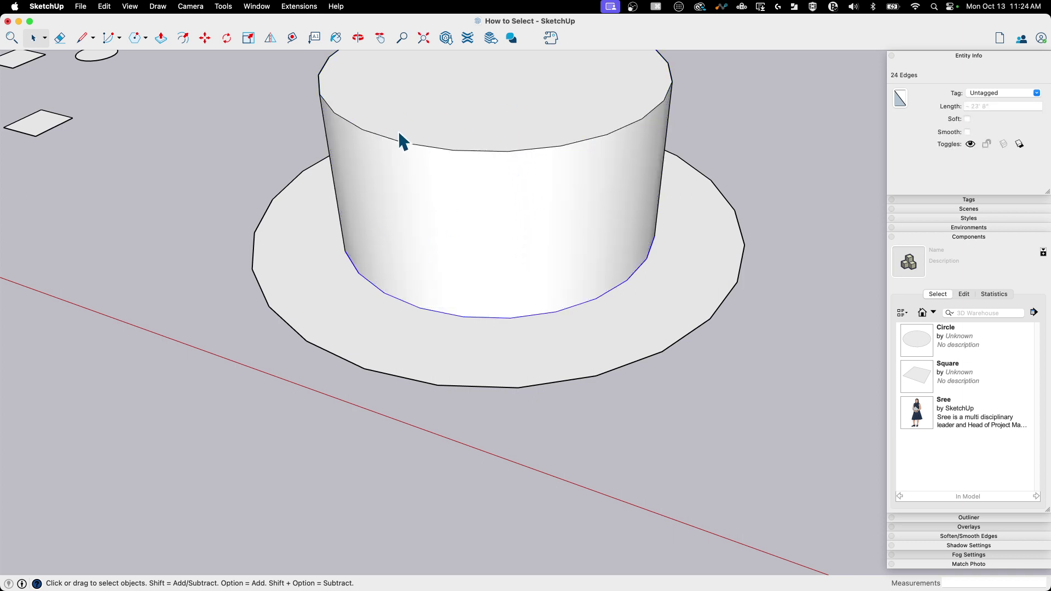
Step: Clear the selection and select the welded outer brim curve and the crown's top rim curve one at a time
{"action": "middle_click_drag", "start_coordinate": [497, 474], "coordinate": [572, 434]}
{"action": "left_click", "coordinate": [572, 434]}
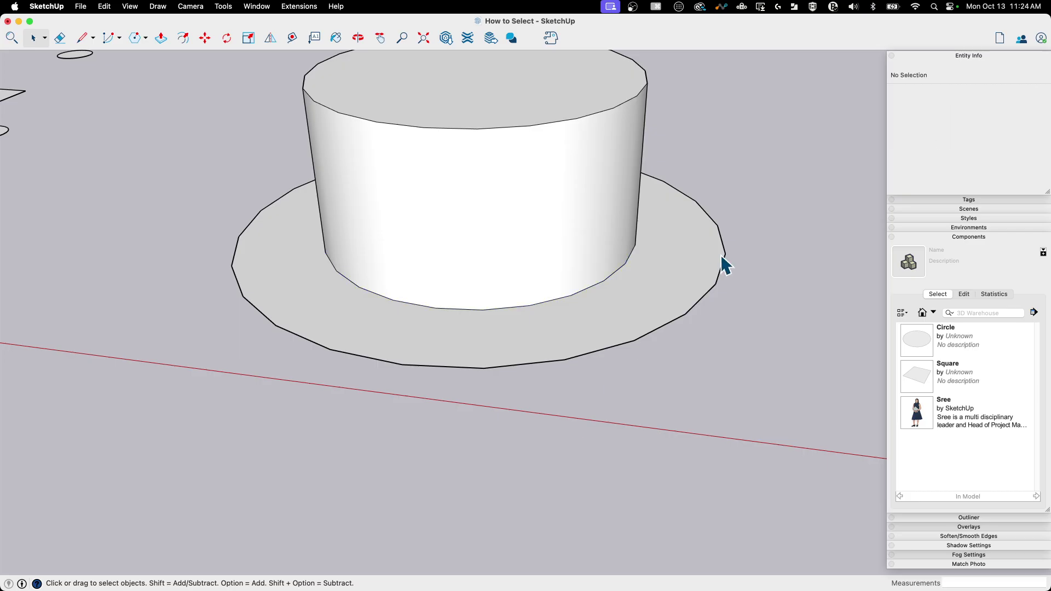
{"action": "left_click", "coordinate": [724, 264]}
{"action": "left_click", "coordinate": [559, 120]}
Step: Box-select the edge loop where the crown meets the brim and weld its edges into one curve
{"action": "middle_click_drag", "start_coordinate": [550, 478], "coordinate": [306, 213]}
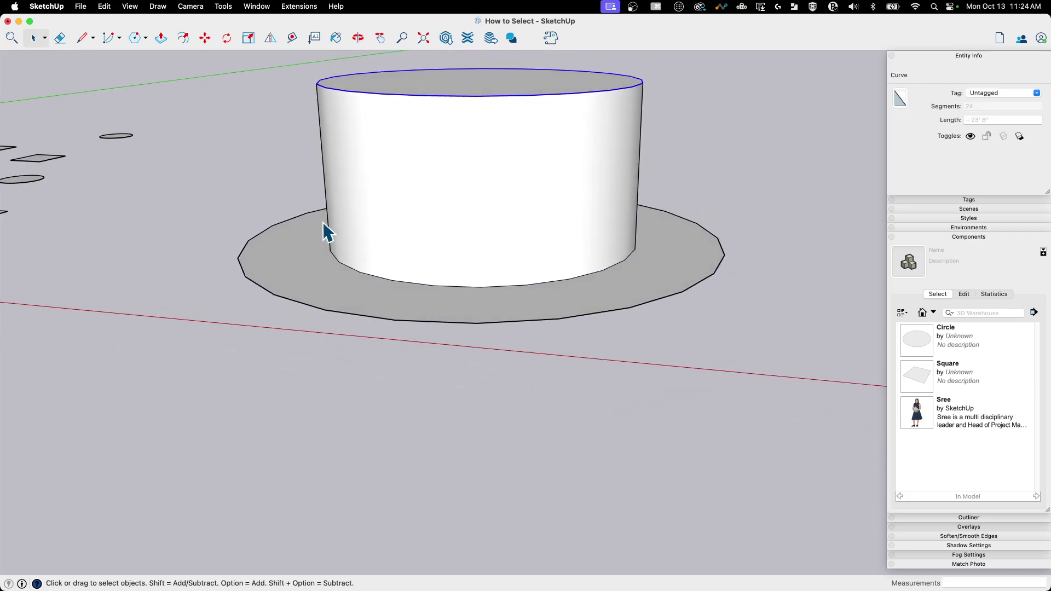
{"action": "left_click_drag", "start_coordinate": [263, 121], "coordinate": [687, 376]}
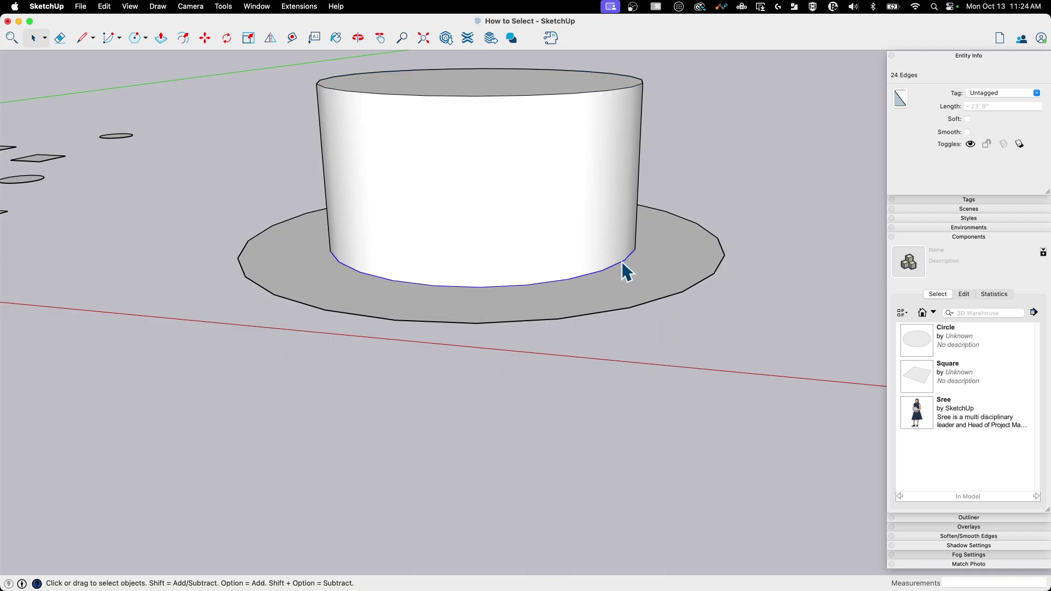
{"action": "key", "text": "o"}
{"action": "left_click_drag", "start_coordinate": [542, 222], "coordinate": [777, 211]}
{"action": "key", "text": "space"}
{"action": "left_click_drag", "start_coordinate": [280, 125], "coordinate": [668, 396]}
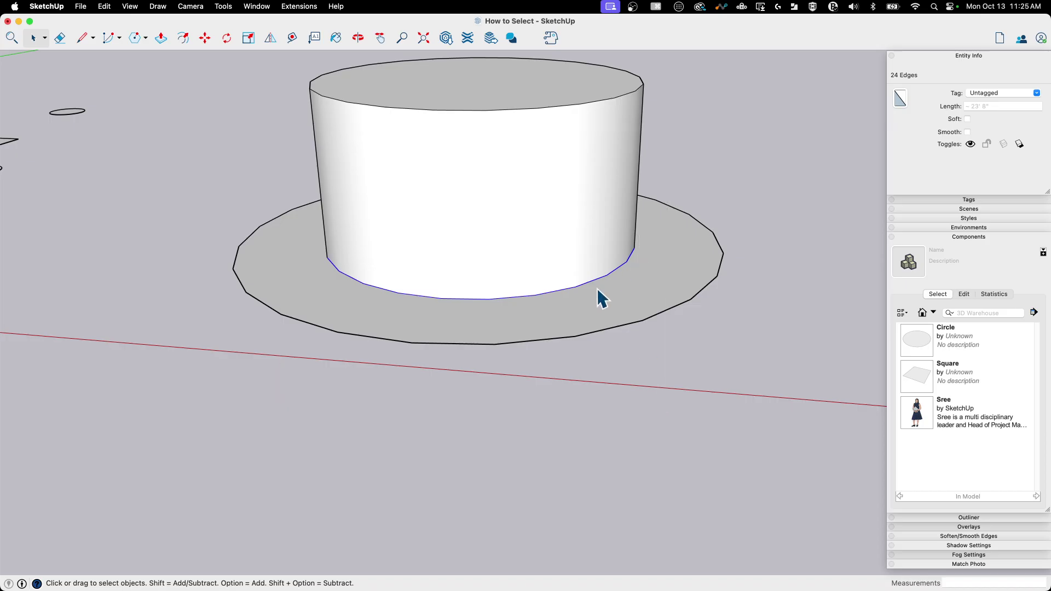
{"action": "right_click", "coordinate": [451, 297]}
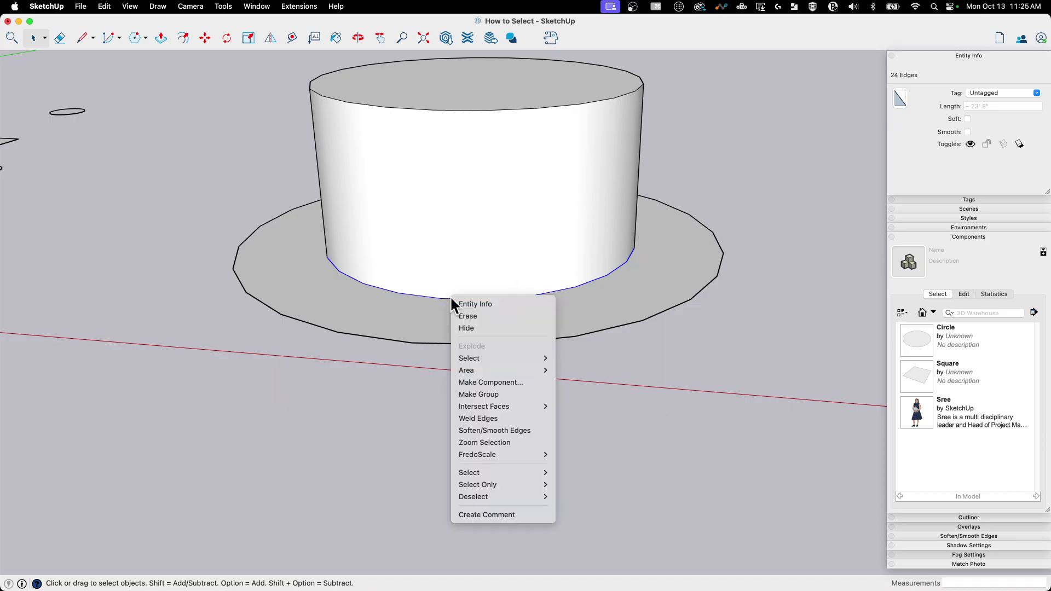
{"action": "left_click", "coordinate": [528, 418]}
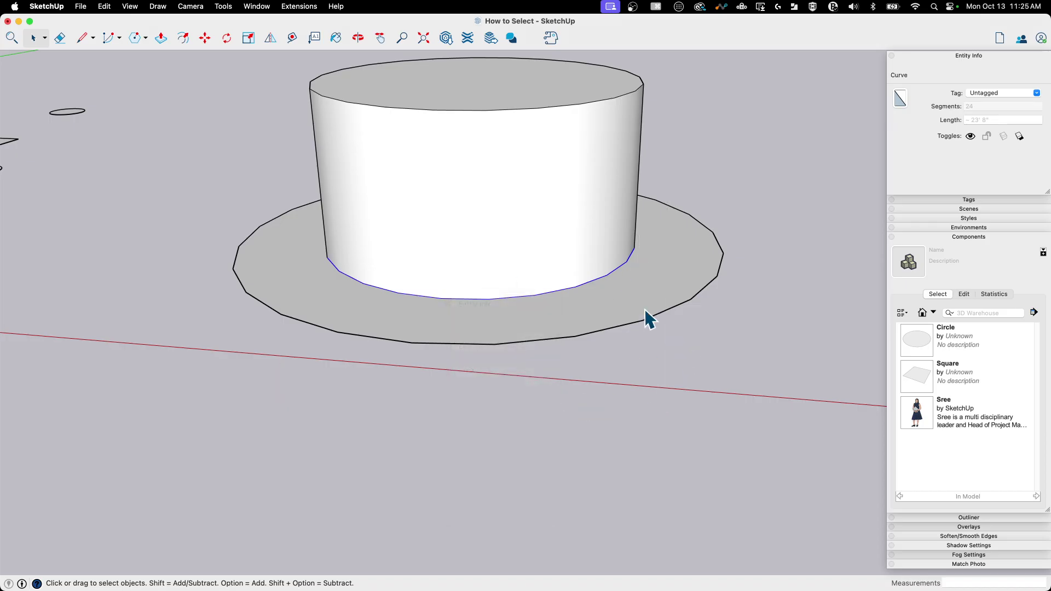
Step: Select the hat's welded curves one at a time, followed by its individual faces, including the crown's side surface and the brim
{"action": "left_click", "coordinate": [617, 327]}
{"action": "left_click", "coordinate": [594, 281]}
{"action": "left_click", "coordinate": [549, 108]}
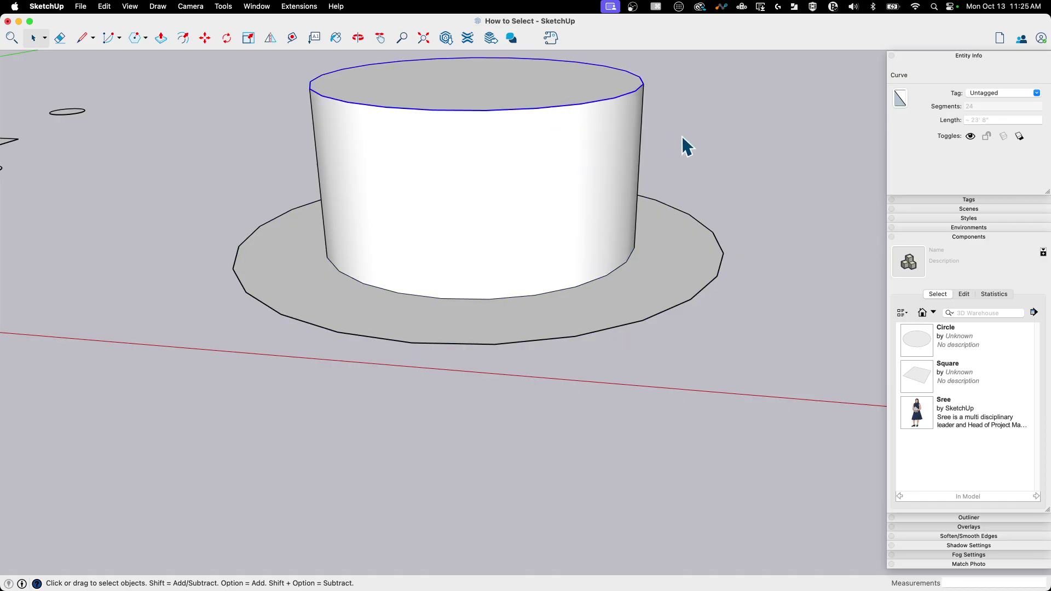
{"action": "left_click", "coordinate": [584, 95]}
{"action": "left_click", "coordinate": [595, 172]}
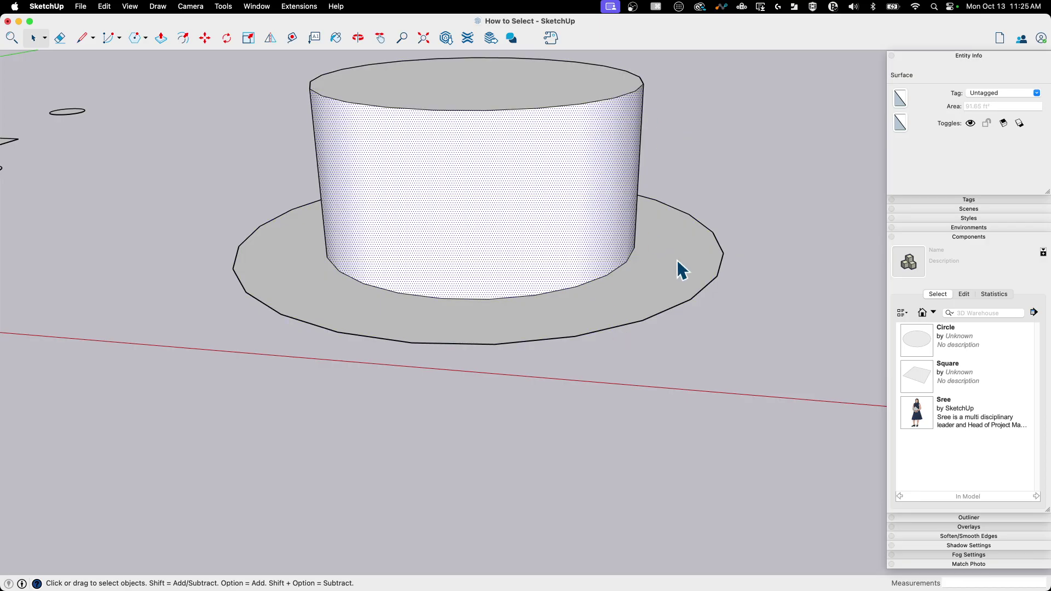
{"action": "left_click", "coordinate": [695, 273]}
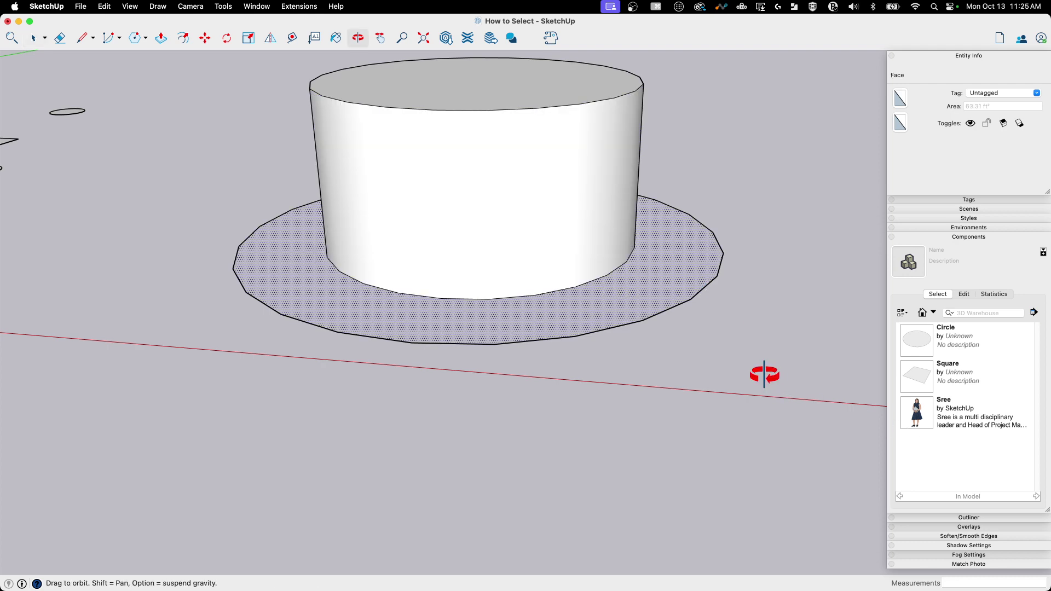
Step: Box-select the entire hat-shaped solid
{"action": "scroll", "coordinate": [695, 345], "scroll_direction": "down", "scroll_amount": 3}
{"action": "left_click_drag", "start_coordinate": [276, 53], "coordinate": [792, 410]}
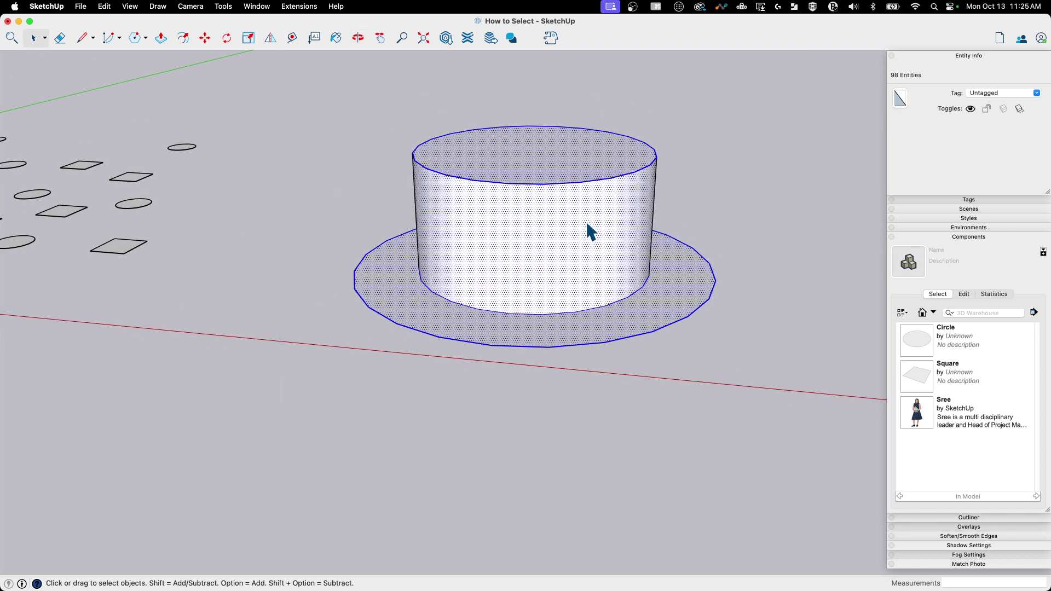
Step: Select the welded crown-base curve, outer brim curve and crown's top rim curve one at a time, and clear the selection
{"action": "left_click", "coordinate": [679, 217]}
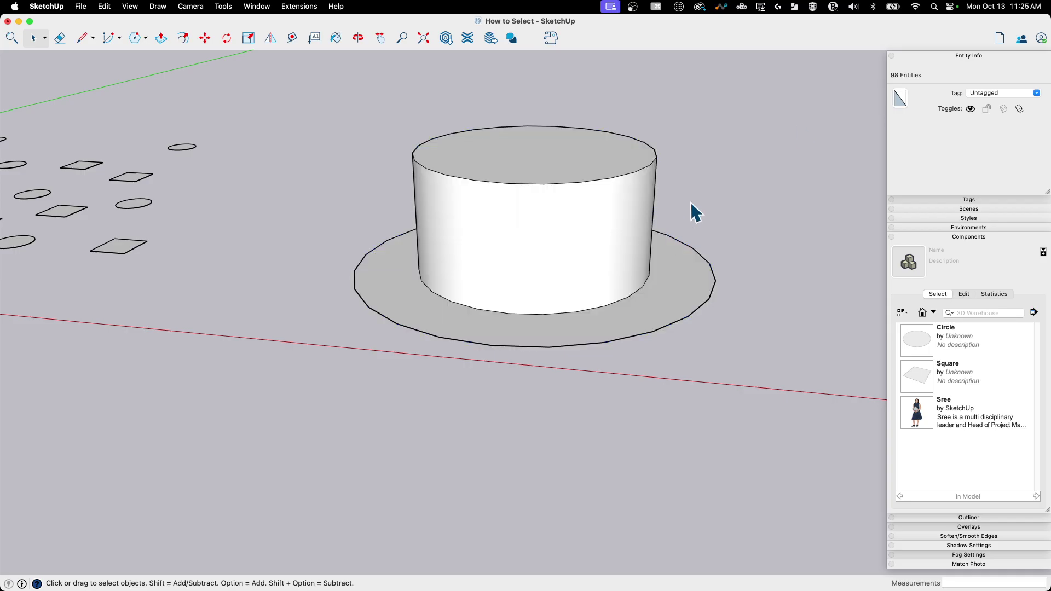
{"action": "scroll", "coordinate": [645, 298], "scroll_direction": "up", "scroll_amount": 6}
{"action": "left_click", "coordinate": [515, 383]}
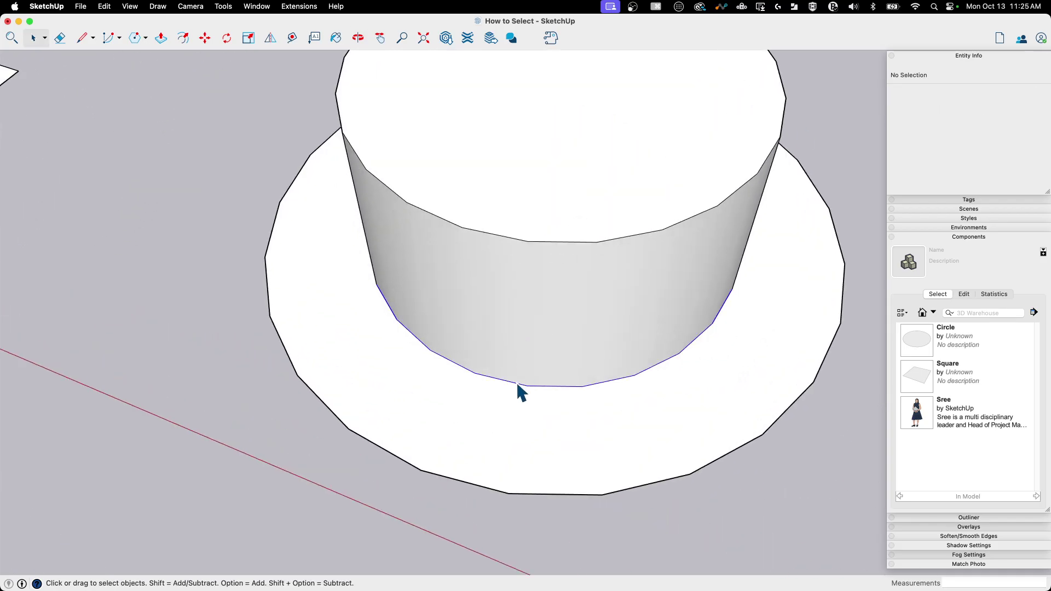
{"action": "left_click", "coordinate": [504, 494]}
{"action": "left_click", "coordinate": [501, 238]}
{"action": "scroll", "coordinate": [692, 458], "scroll_direction": "down", "scroll_amount": 5}
{"action": "left_click", "coordinate": [687, 511]}
Step: Select the group of flat circles and squares, followed by the hat's outer brim curve and the crown-base curve individually
{"action": "middle_click_drag", "start_coordinate": [687, 511], "coordinate": [623, 280]}
{"action": "key", "text": "space"}
{"action": "scroll", "coordinate": [490, 252], "scroll_direction": "down", "scroll_amount": 3}
{"action": "middle_click_drag", "start_coordinate": [514, 285], "coordinate": [558, 288]}
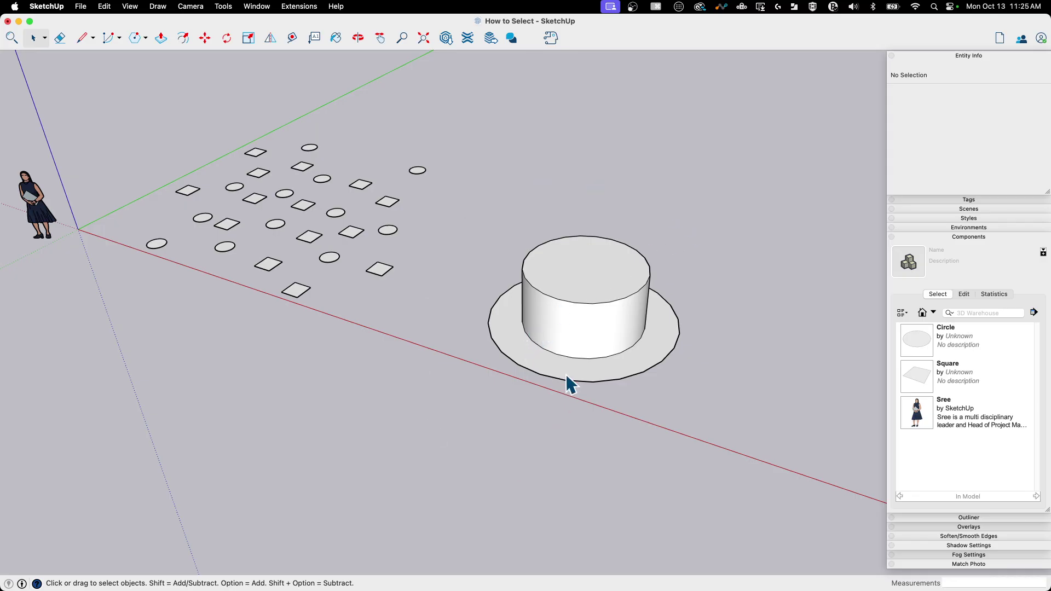
{"action": "middle_click_drag", "start_coordinate": [612, 436], "coordinate": [579, 353]}
{"action": "scroll", "coordinate": [579, 354], "scroll_direction": "up", "scroll_amount": 3}
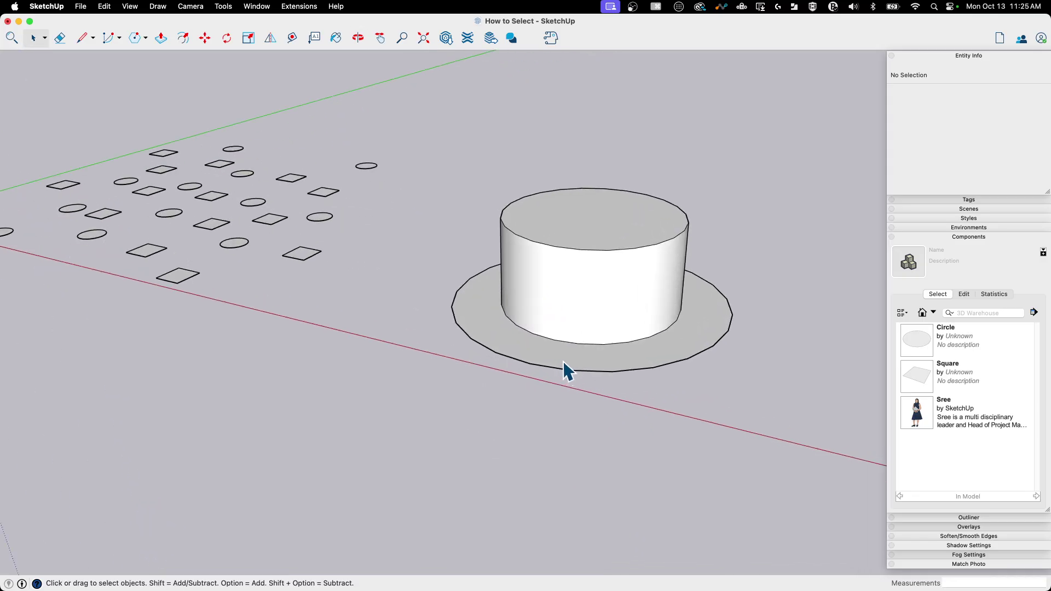
{"action": "left_click", "coordinate": [317, 256]}
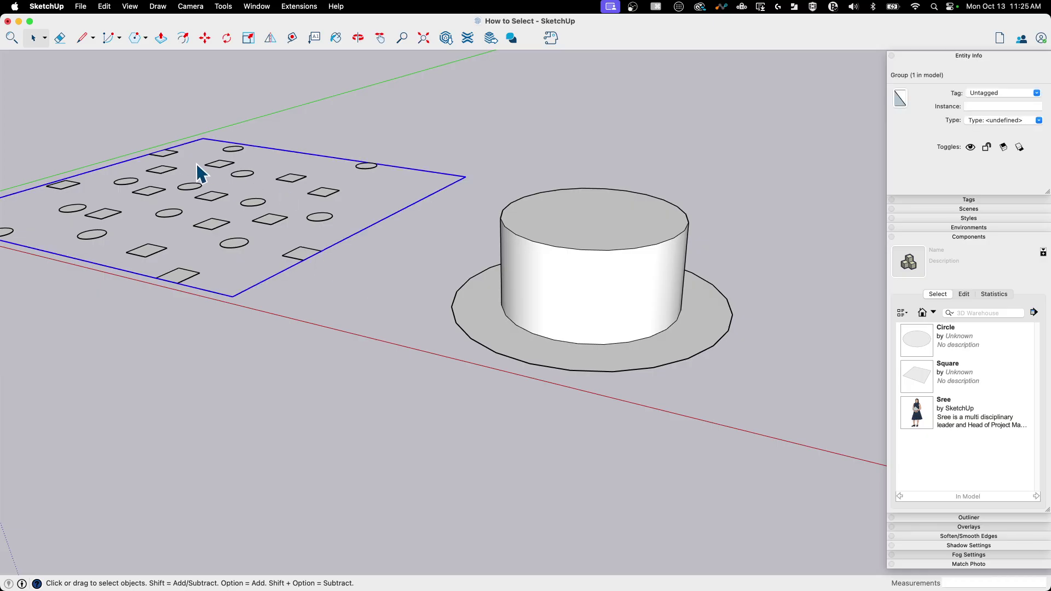
{"action": "left_click", "coordinate": [624, 370]}
{"action": "left_click", "coordinate": [600, 343]}
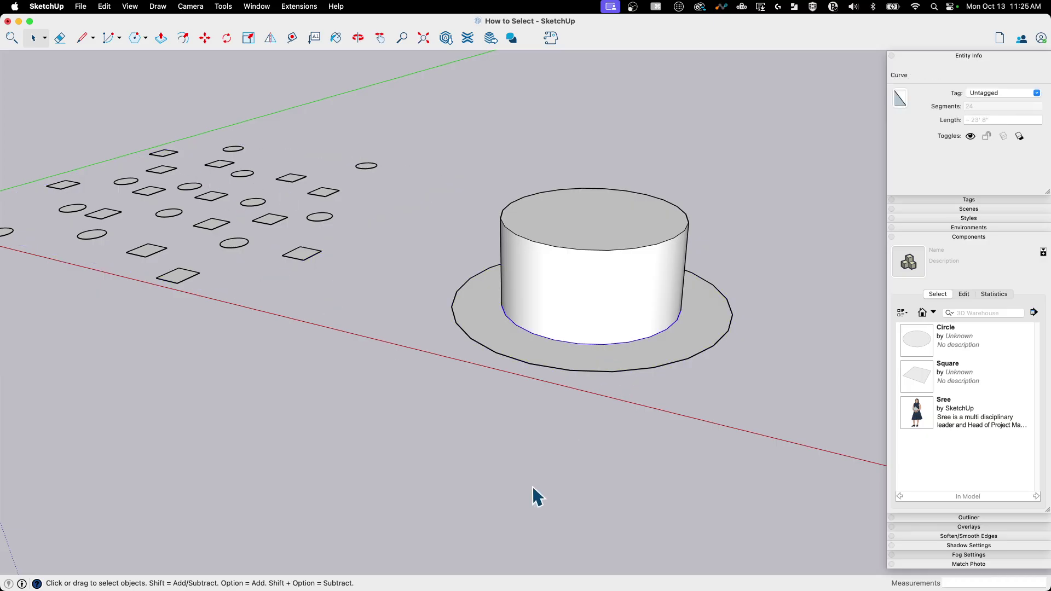
Step: Deselect the curve where the hat's crown meets the brim
{"action": "scroll", "coordinate": [734, 399], "scroll_direction": "down", "scroll_amount": 4}
{"action": "middle_click_drag", "start_coordinate": [688, 371], "coordinate": [613, 383]}
{"action": "scroll", "coordinate": [676, 260], "scroll_direction": "up", "scroll_amount": 2}
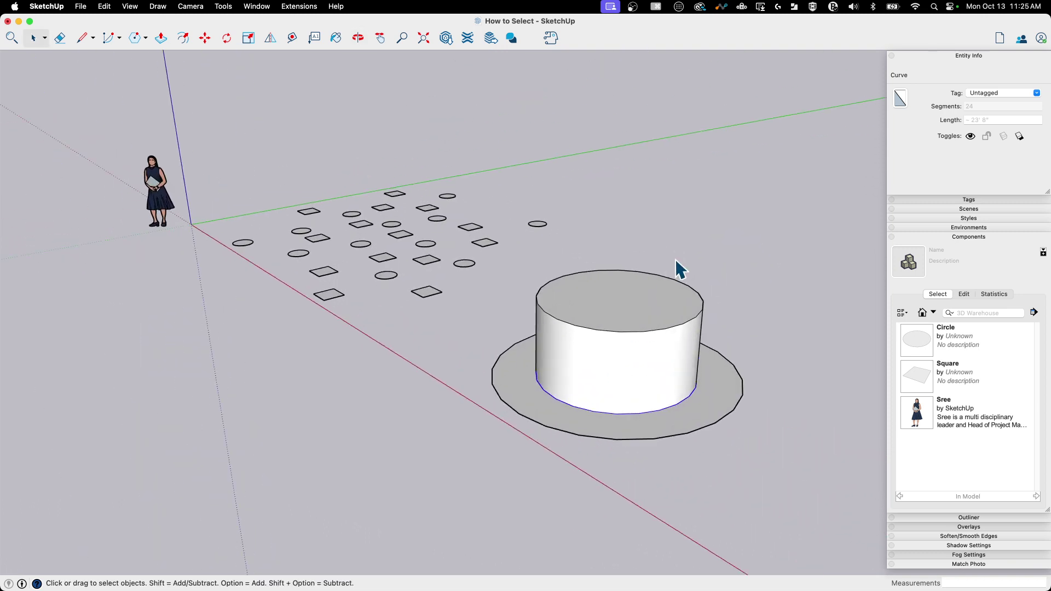
{"action": "left_click", "coordinate": [662, 444]}
{"action": "middle_click_drag", "start_coordinate": [663, 445], "coordinate": [660, 476]}
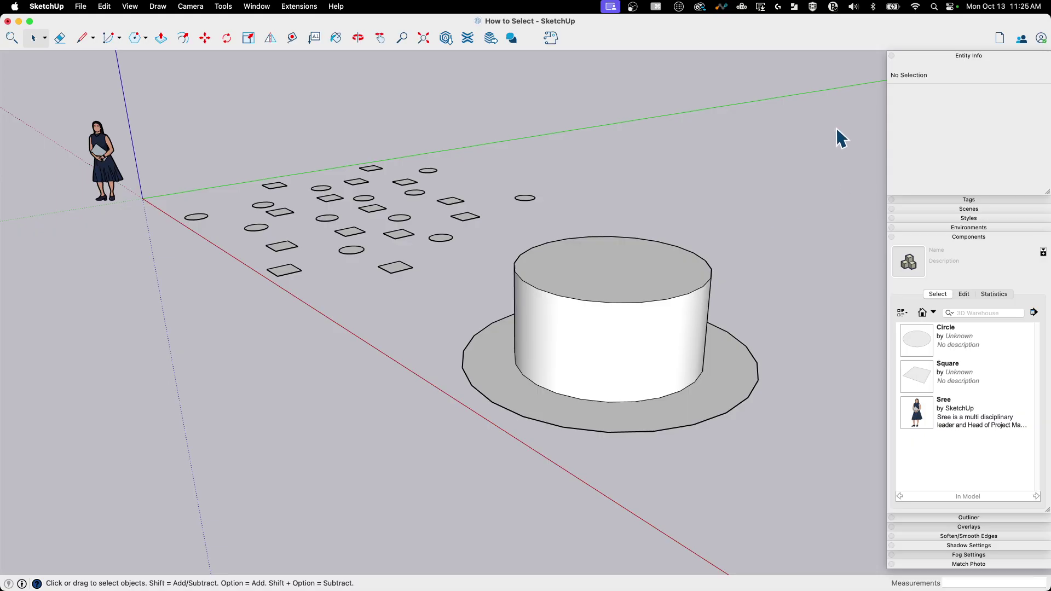